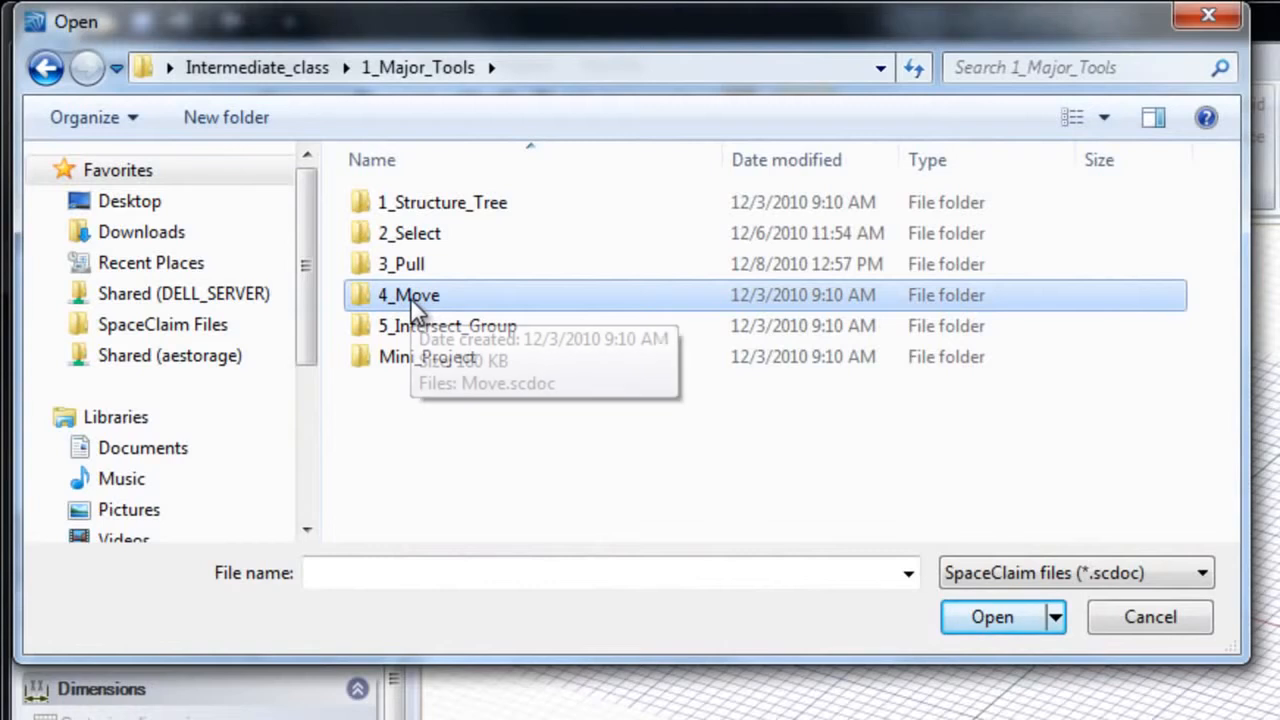
# Step: Open the file Move.scdoc from the 4_Move folder
pyautogui.doubleClick(411, 300)
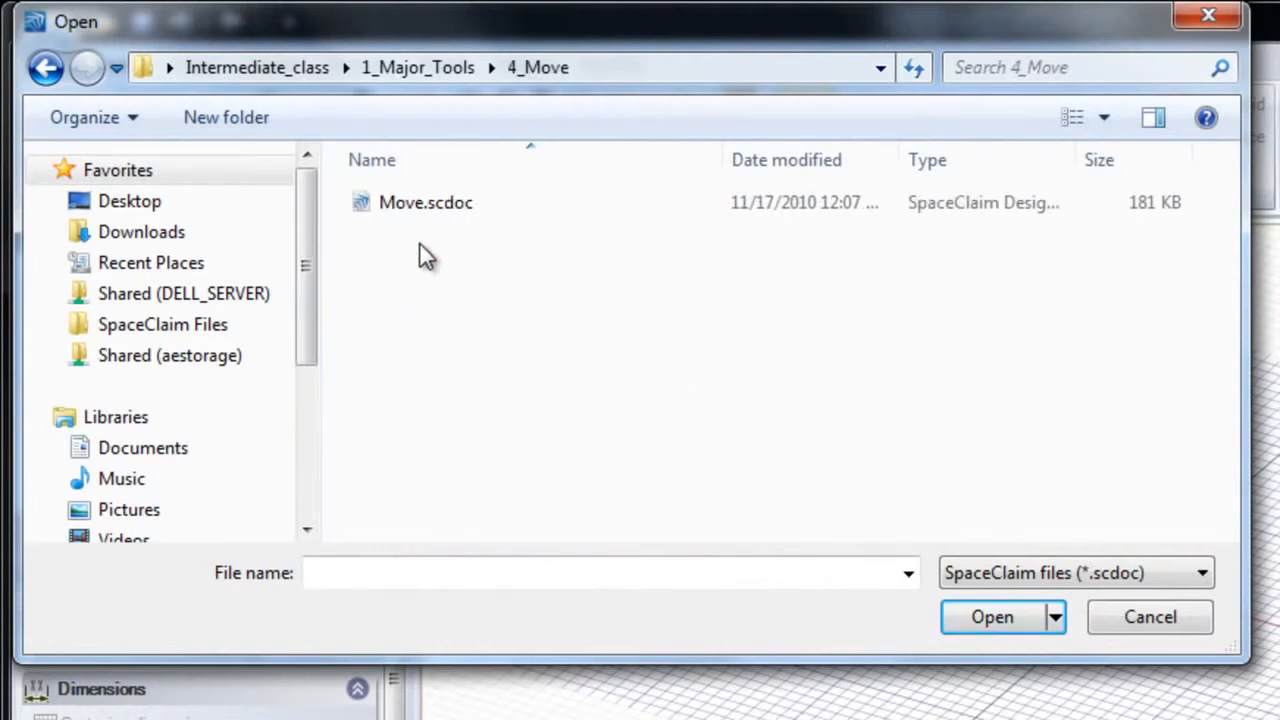
pyautogui.doubleClick(420, 204)
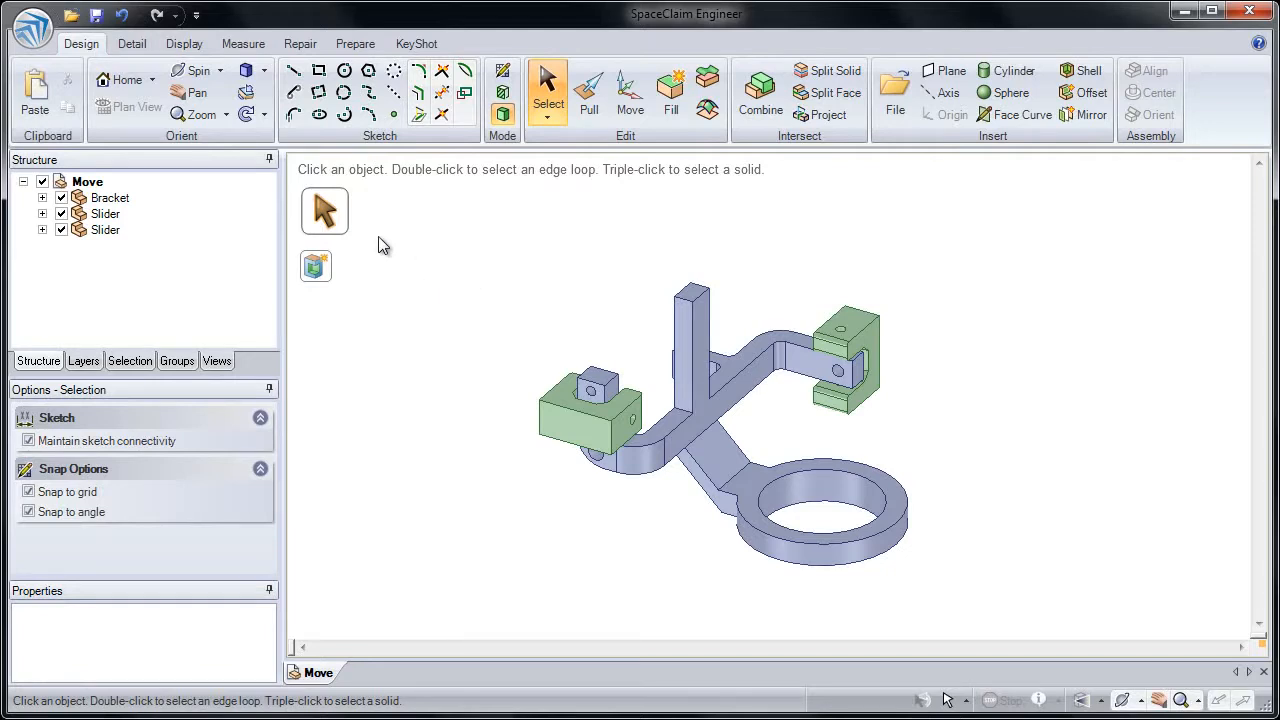
# Step: Expand the Bracket and both Slider components in the structure tree and examine which solid each one contains
pyautogui.click(112, 198)
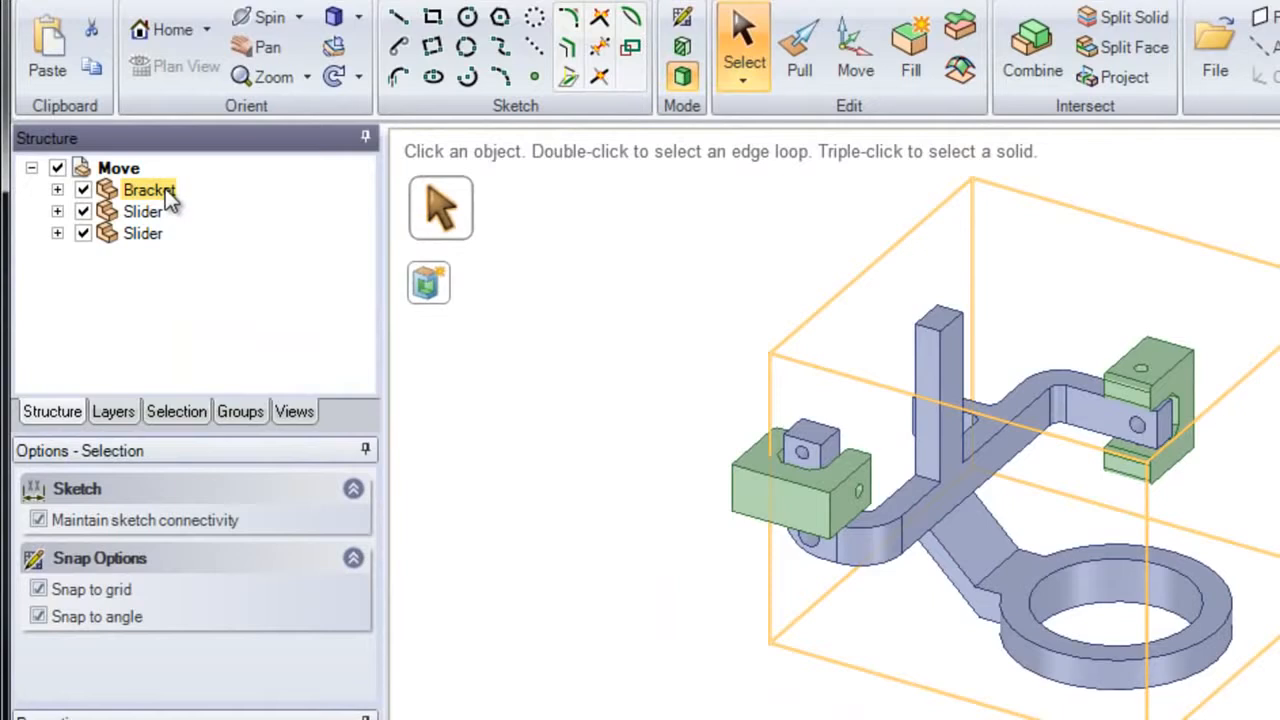
pyautogui.click(57, 190)
pyautogui.click(159, 214)
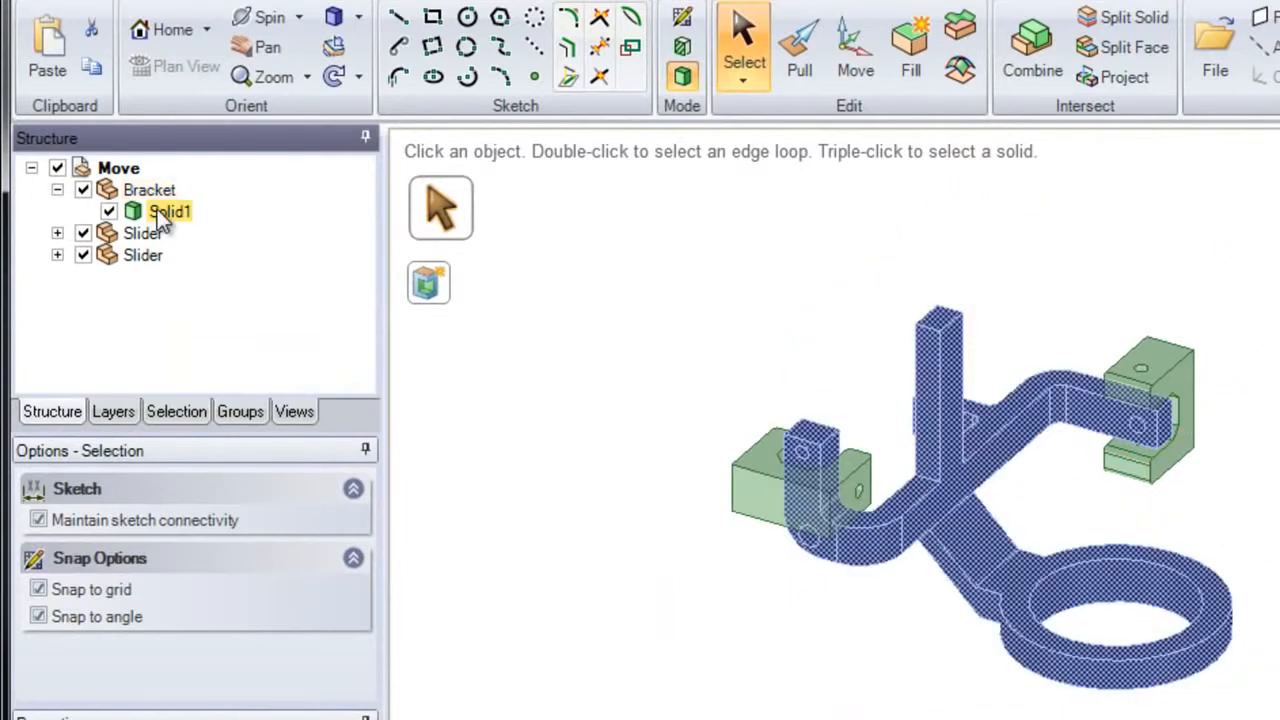
pyautogui.click(57, 233)
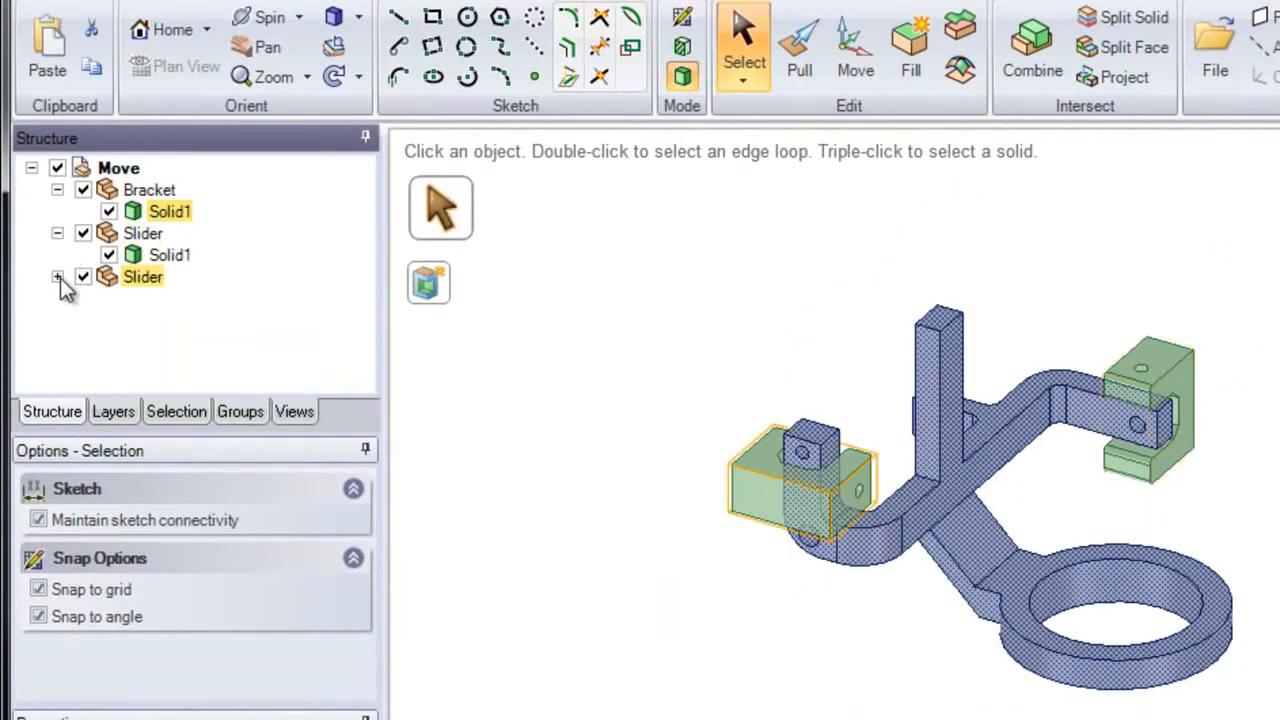
pyautogui.click(57, 277)
pyautogui.click(142, 294)
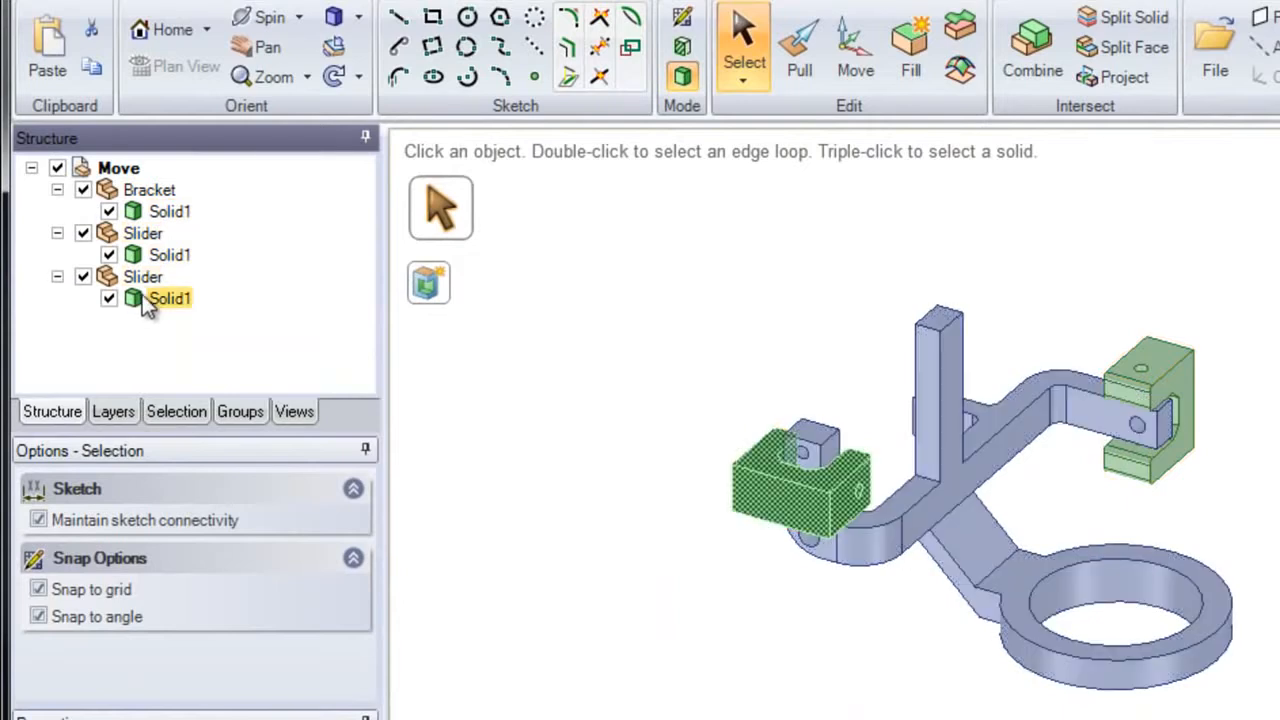
pyautogui.click(152, 256)
pyautogui.click(166, 298)
pyautogui.click(166, 254)
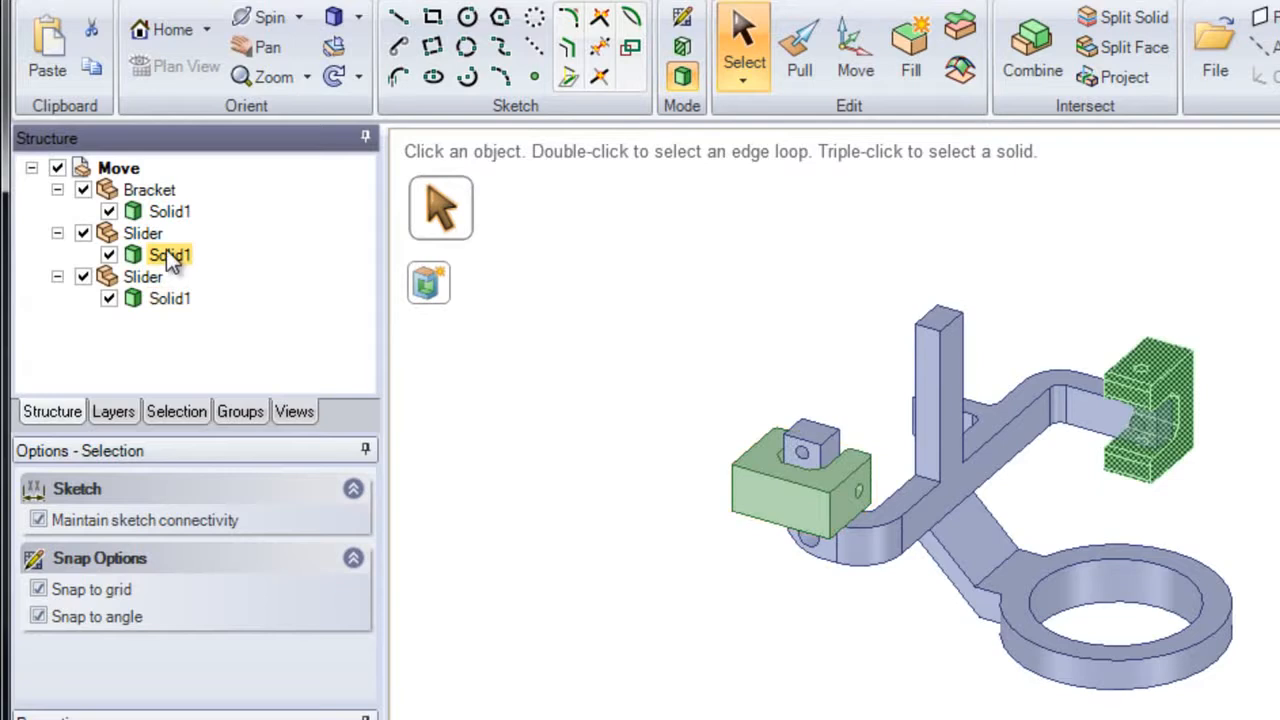
pyautogui.click(147, 238)
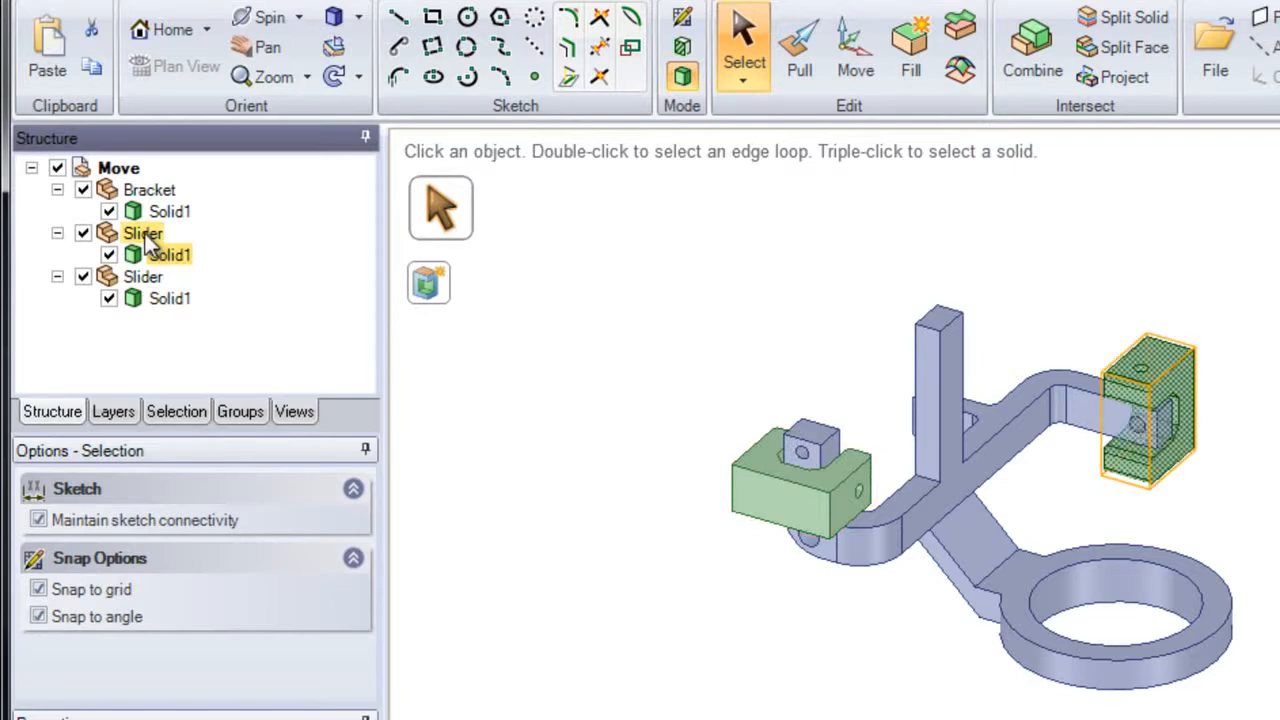
pyautogui.click(605, 225)
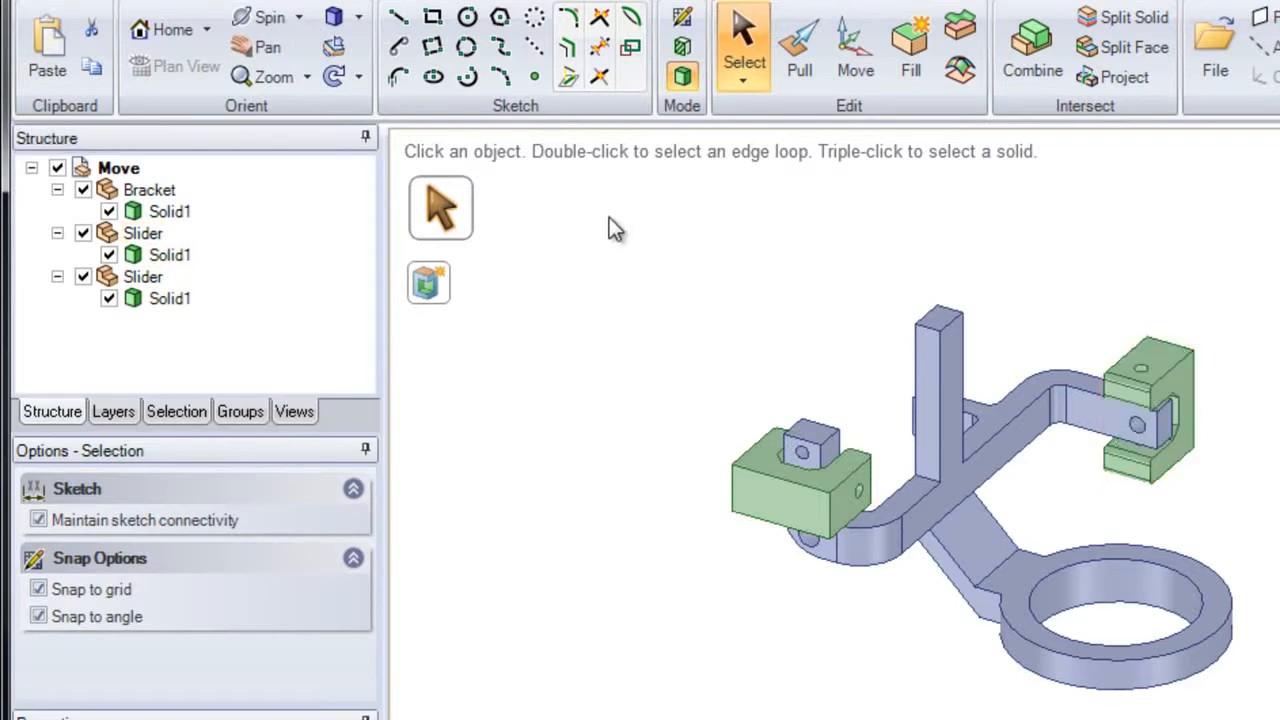
# Step: Try the Pull tool on the front face of the flat-lying slider block
pyautogui.click(785, 73)
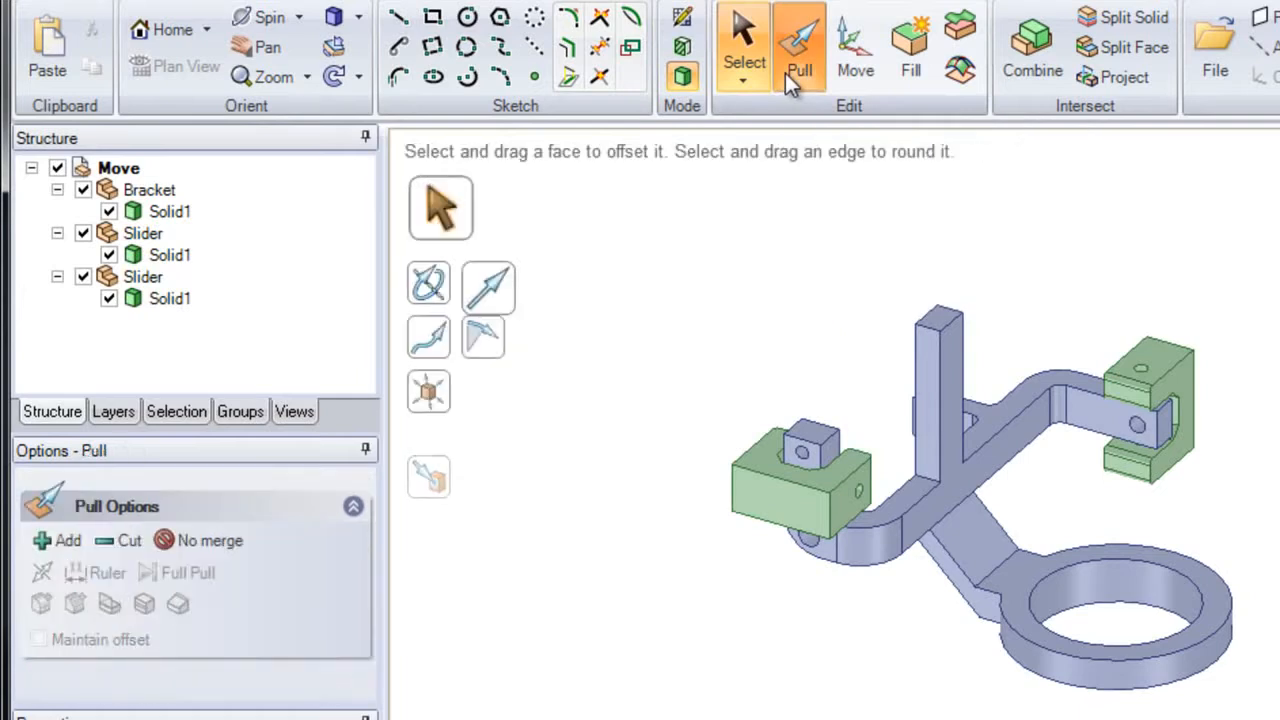
pyautogui.click(808, 503)
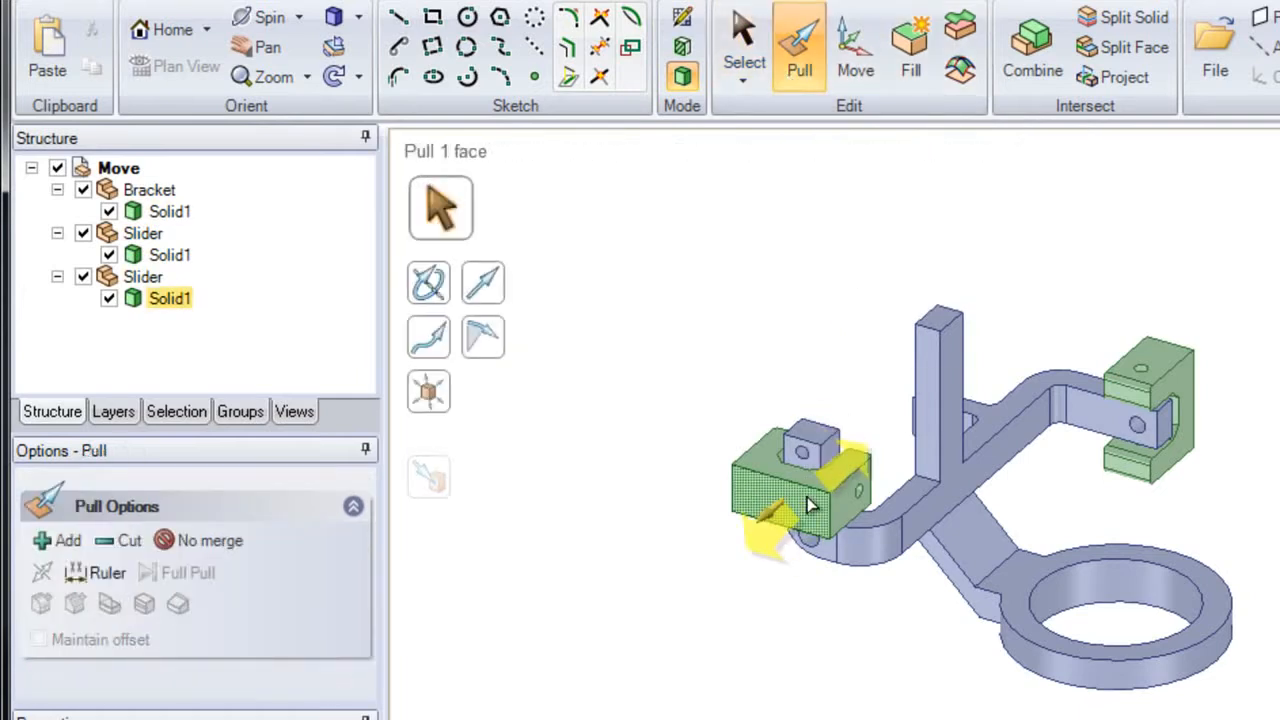
pyautogui.moveTo(766, 529)
pyautogui.mouseDown()
pyautogui.moveTo(733, 566)
pyautogui.moveTo(660, 600)
pyautogui.moveTo(793, 476)
pyautogui.moveTo(667, 597)
pyautogui.moveTo(789, 494)
pyautogui.moveTo(750, 535)
pyautogui.mouseUp()
pyautogui.press('Escape')
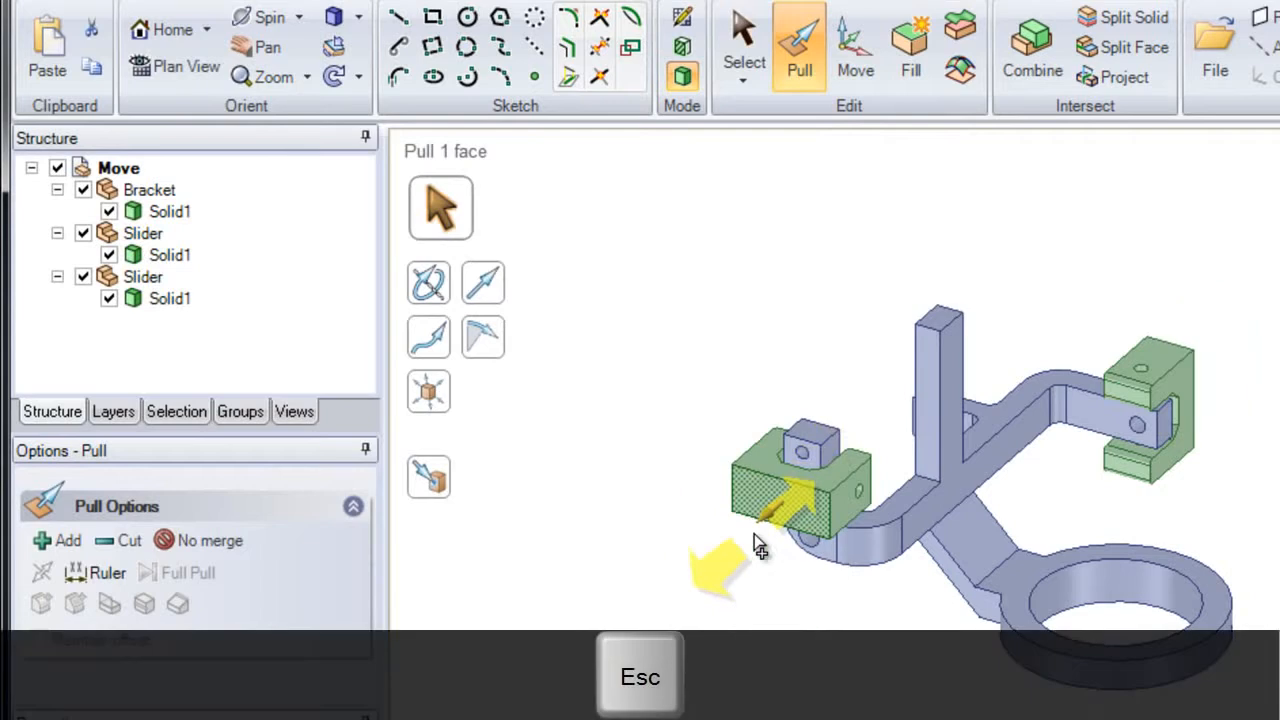
pyautogui.press('Escape')
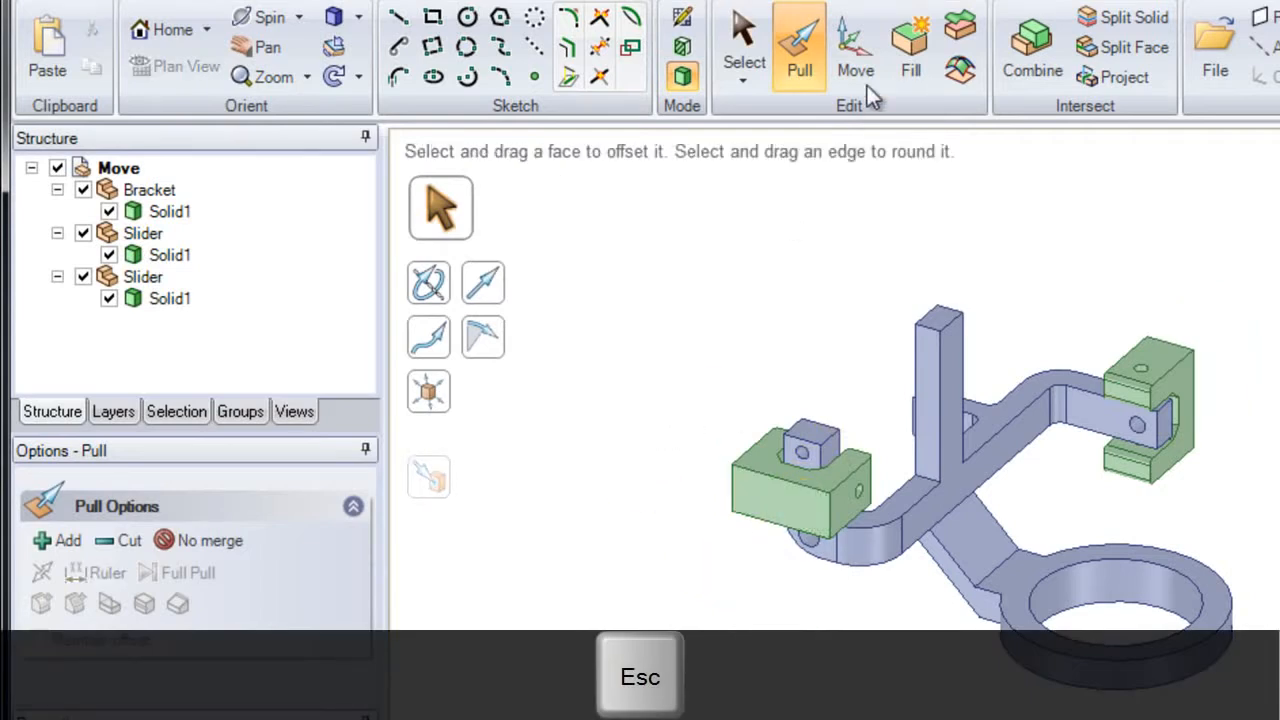
# Step: Try moving only the solid of the upright slider inward along the bracket arm with the Move tool, and undo it
pyautogui.click(858, 73)
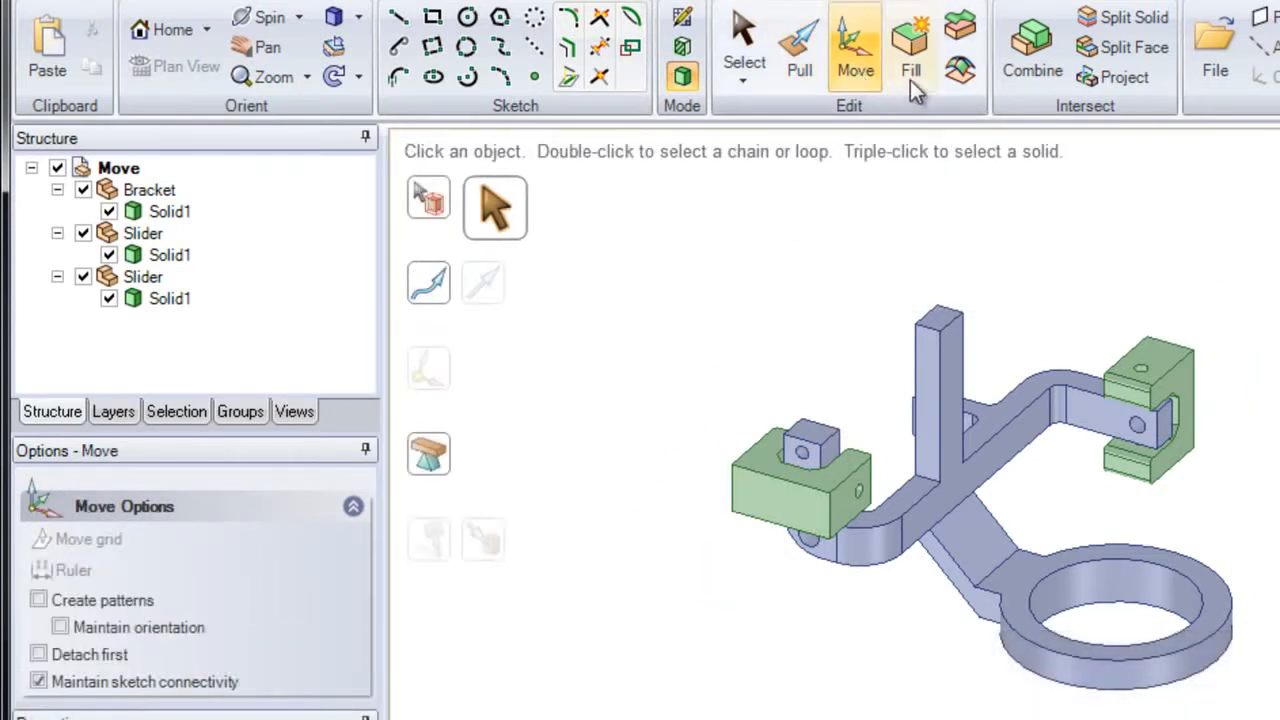
pyautogui.scroll(5, 1135, 450)
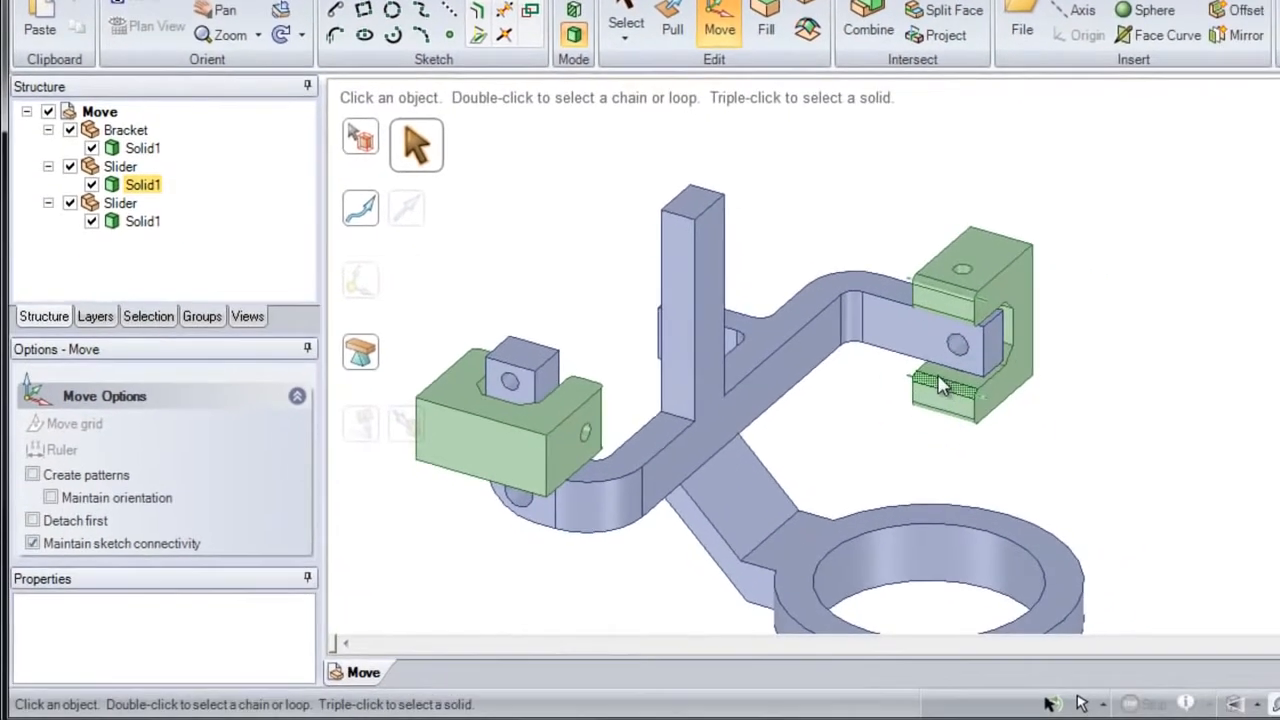
pyautogui.keyDown('shift'); pyautogui.moveTo(1070, 457); pyautogui.dragTo(1168, 411, button='middle'); pyautogui.keyUp('shift')
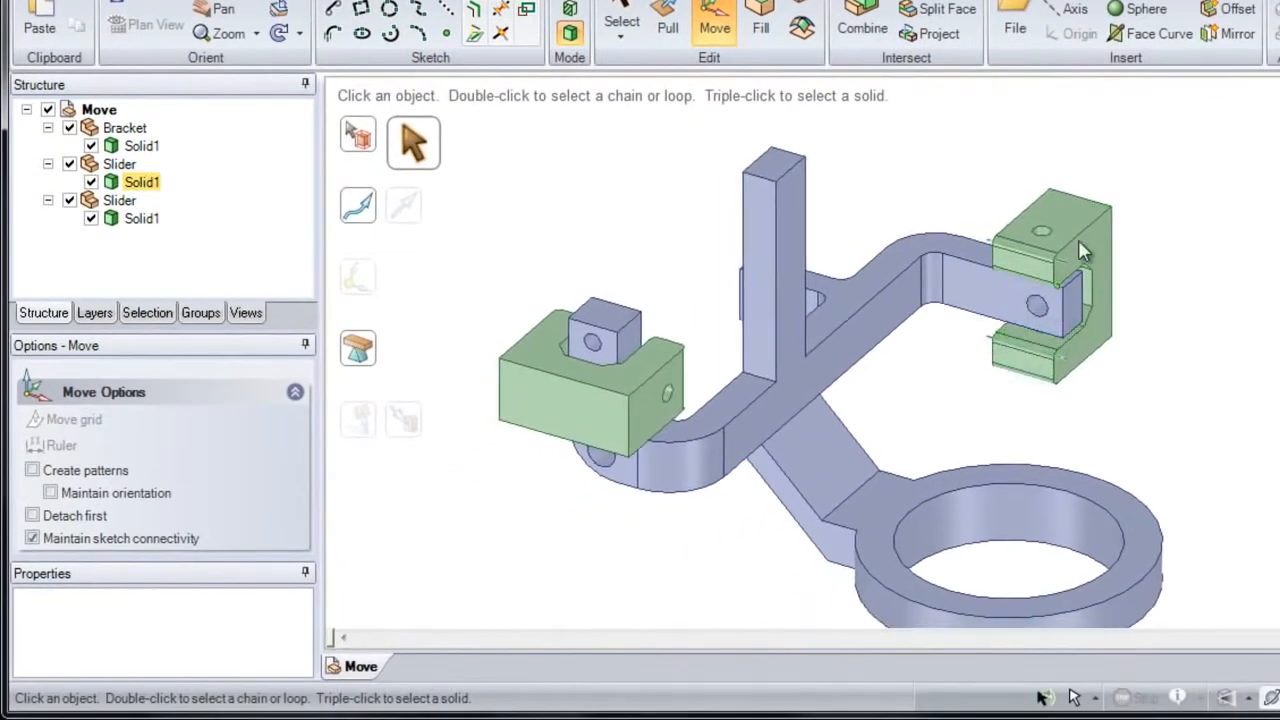
pyautogui.tripleClick(1082, 222)
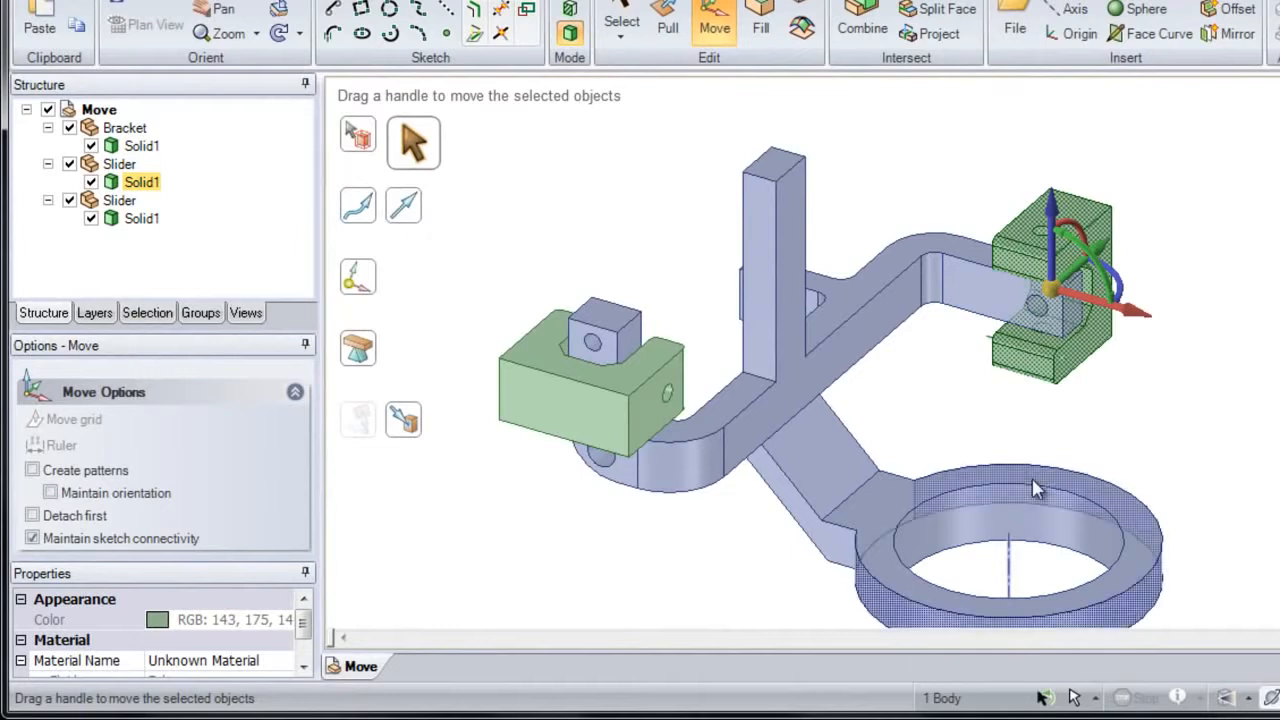
pyautogui.moveTo(1130, 316); pyautogui.dragTo(1067, 292)
pyautogui.hotkey('ctrl', 'z')
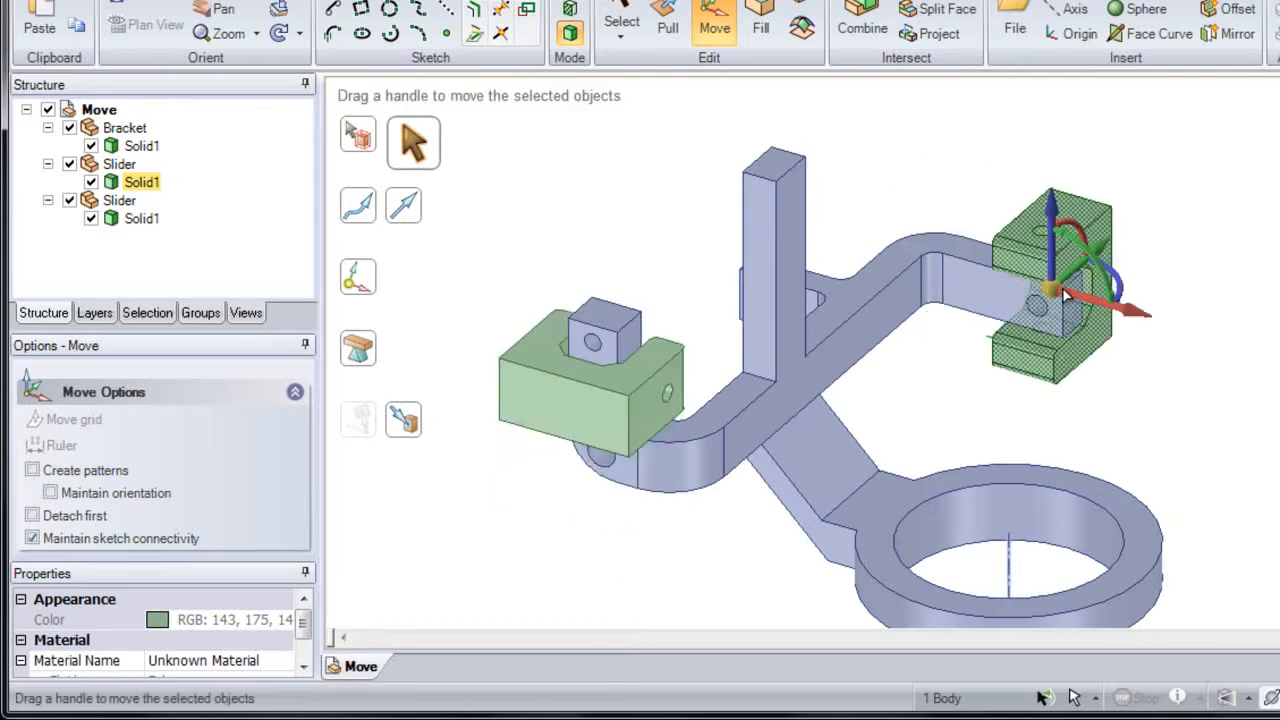
pyautogui.click(972, 221)
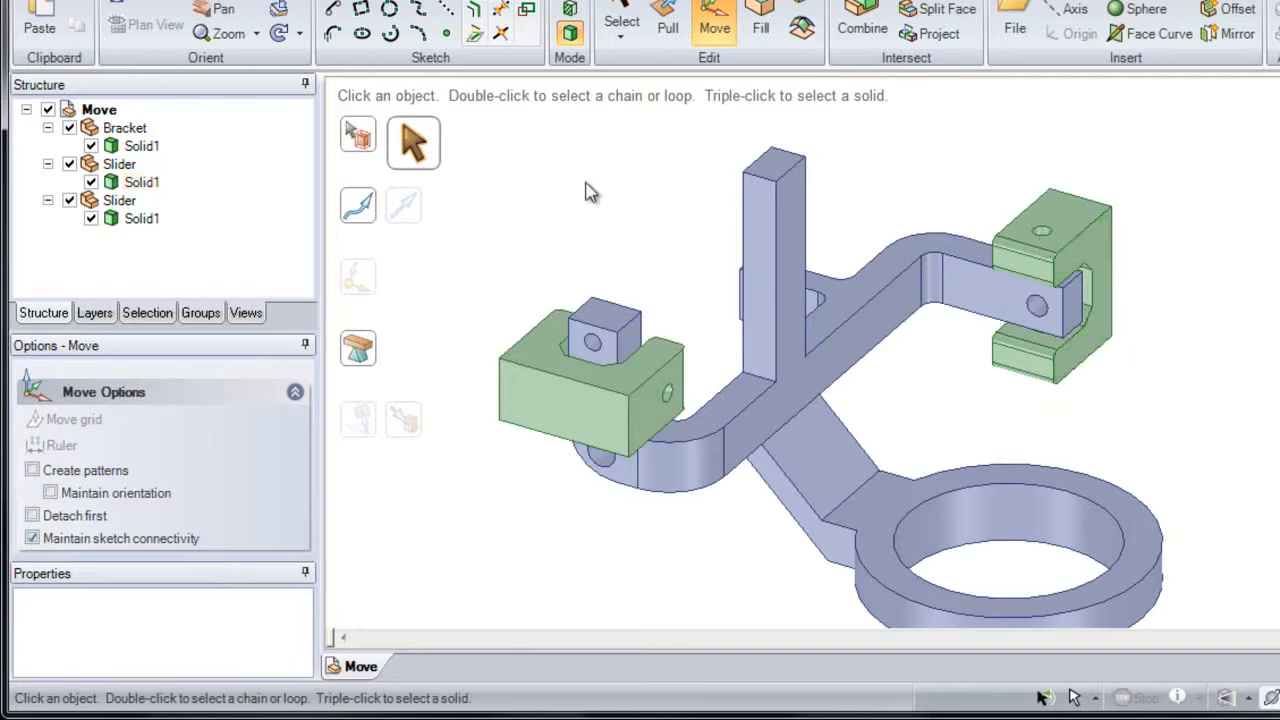
# Step: Try moving the upright Slider as a whole component, including outward along the bracket arm, cancelling each move
pyautogui.click(120, 165)
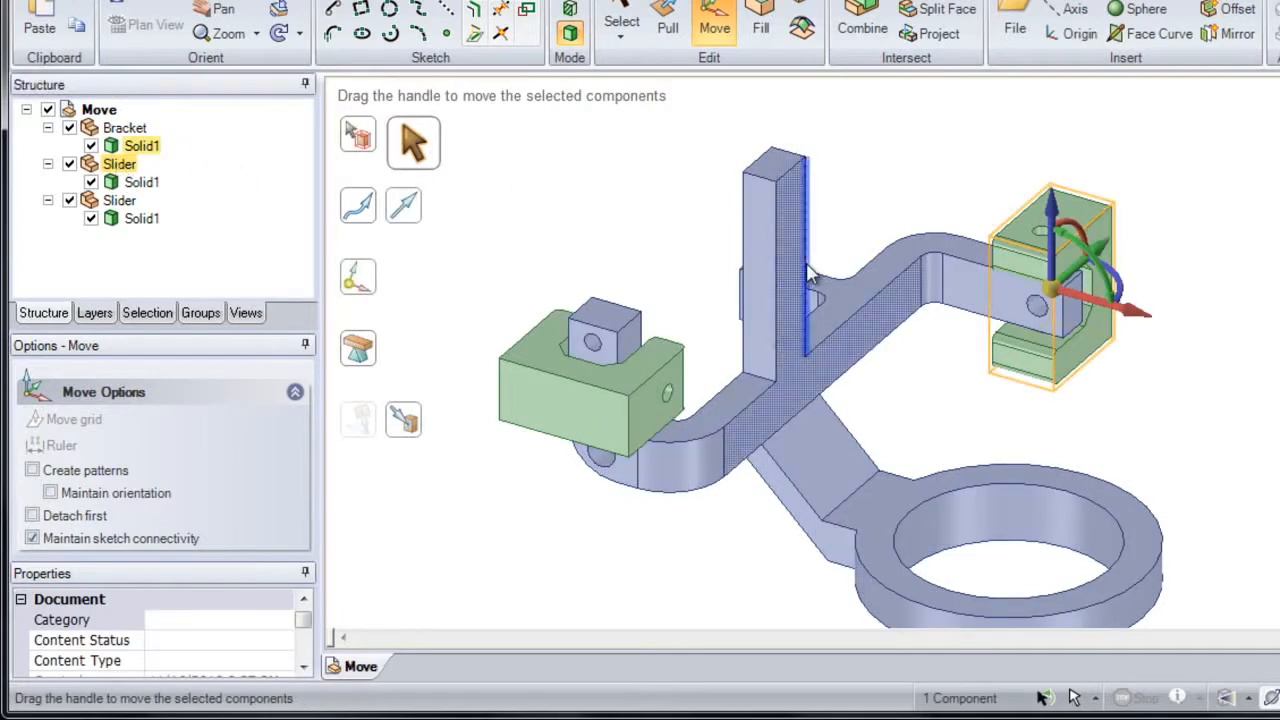
pyautogui.moveTo(1131, 317); pyautogui.dragTo(1247, 357)
pyautogui.press('Escape')
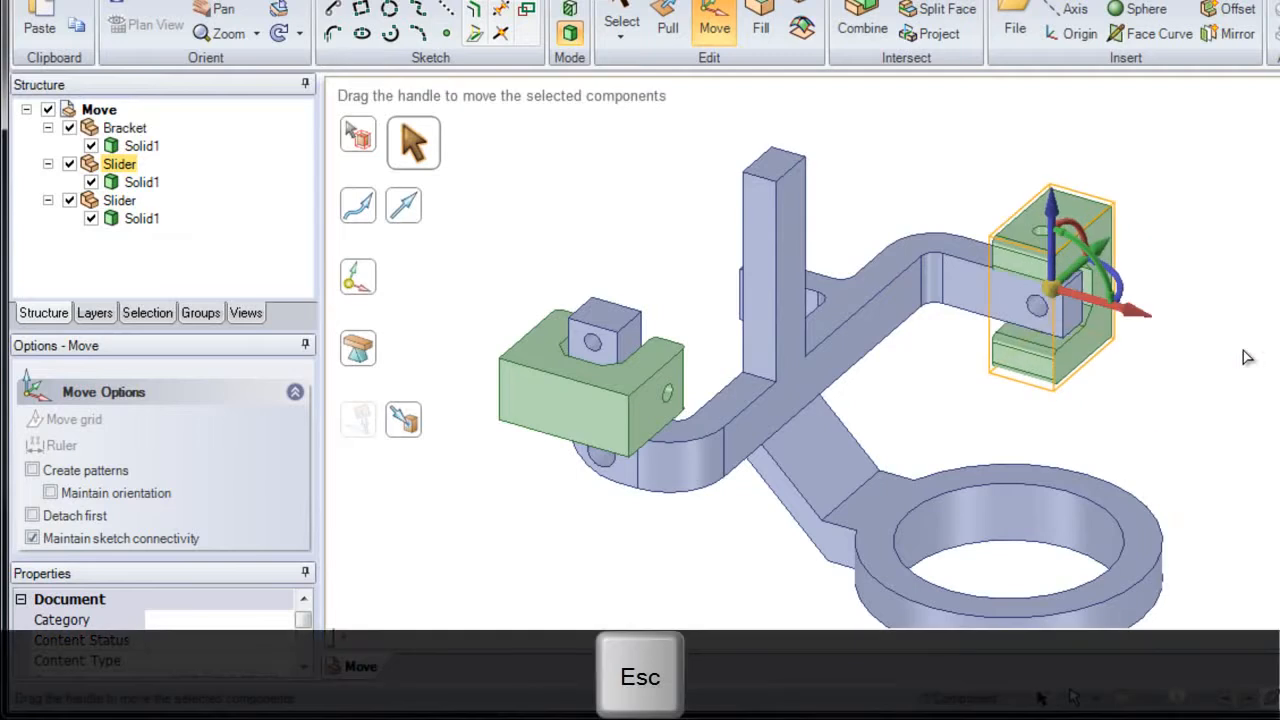
pyautogui.moveTo(1097, 265); pyautogui.dragTo(1100, 192)
pyautogui.press('Escape')
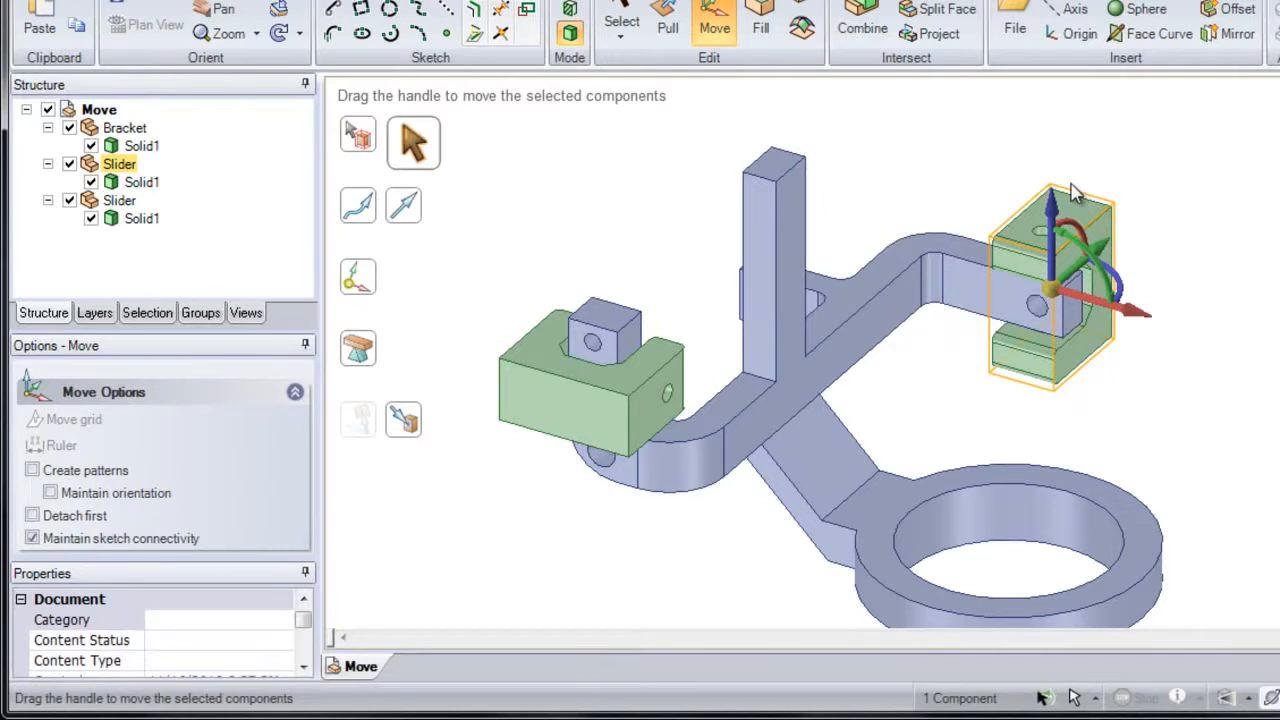
pyautogui.click(987, 171)
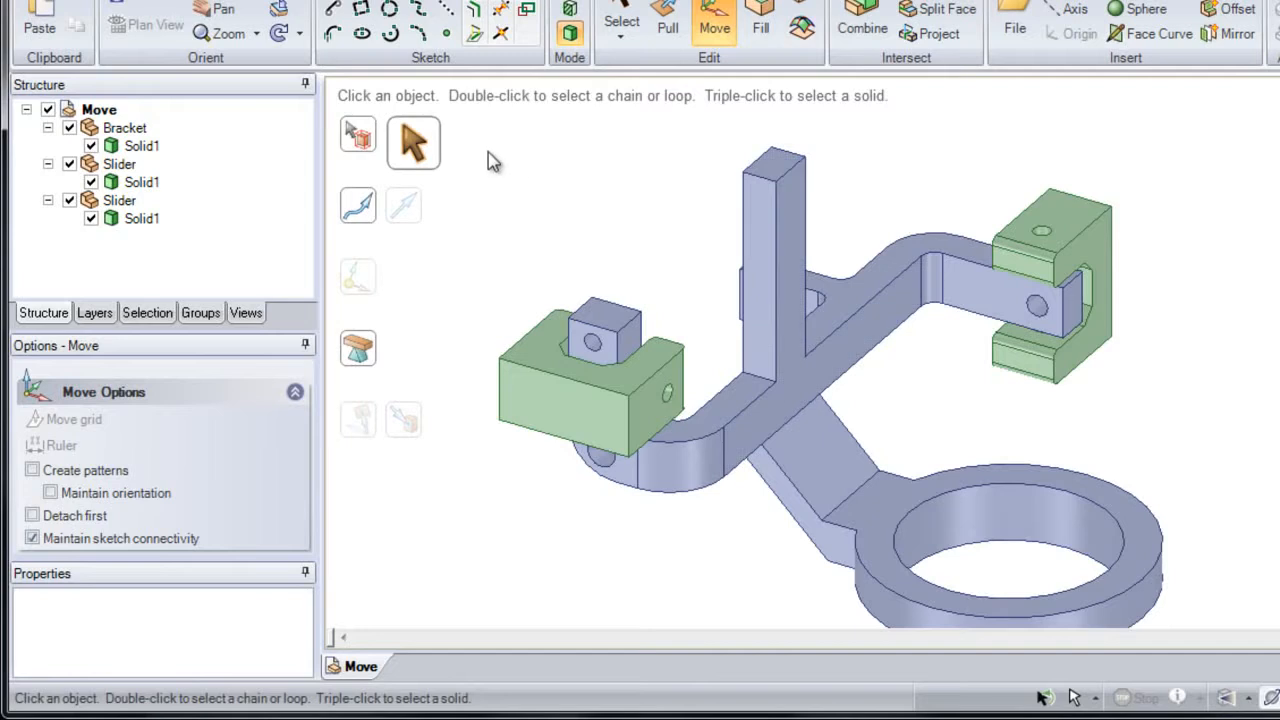
# Step: Switch the Move tool to component selection and select the flat-lying slider, the bracket and the upright slider in turn
pyautogui.click(367, 146)
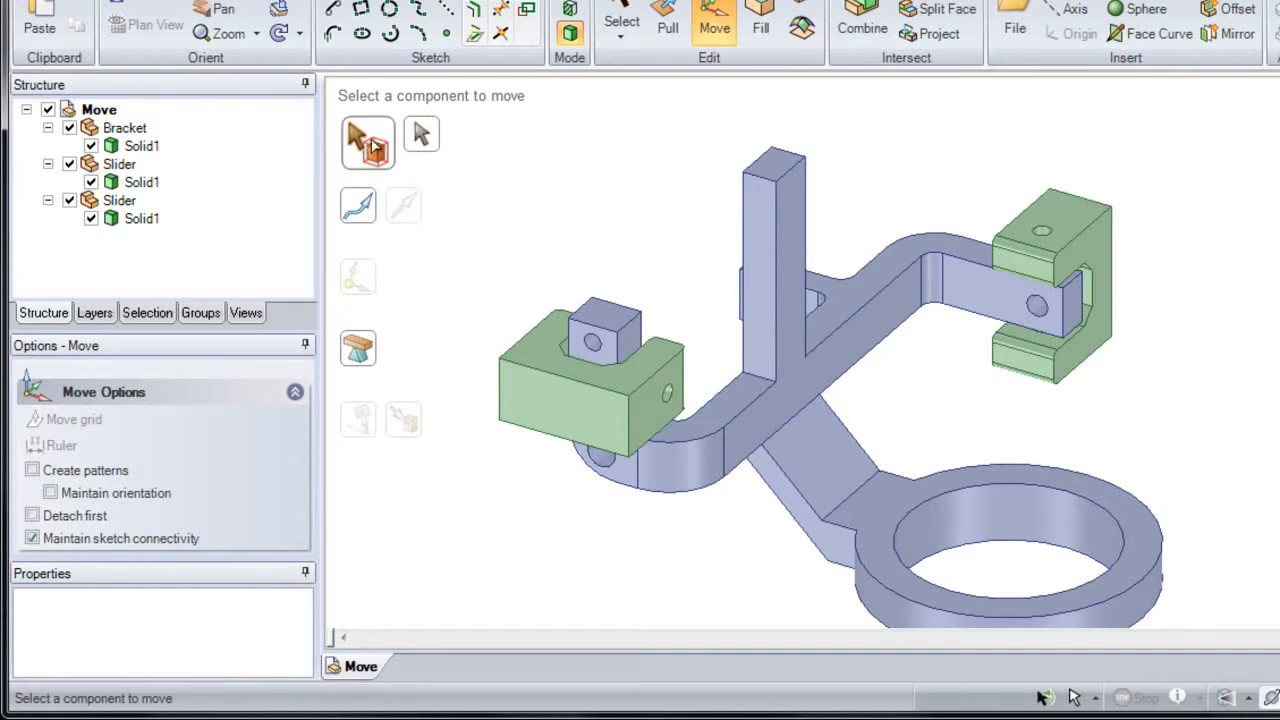
pyautogui.click(555, 350)
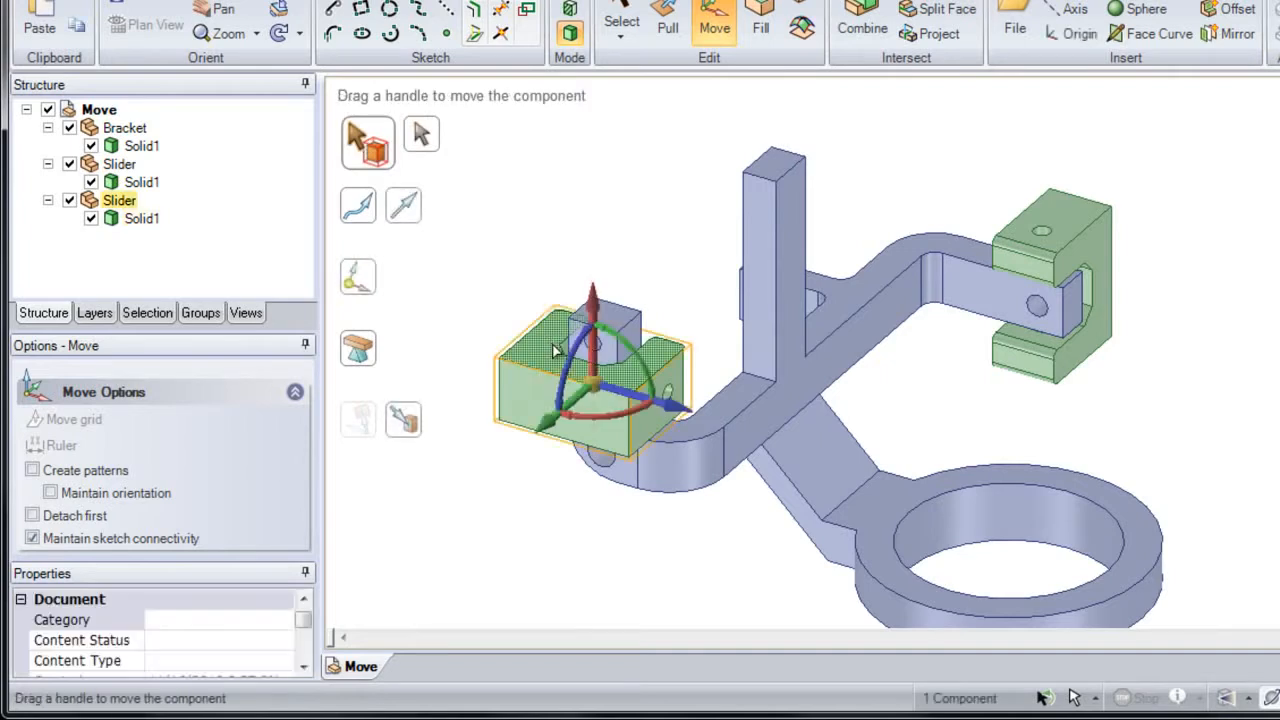
pyautogui.click(754, 310)
pyautogui.click(1059, 248)
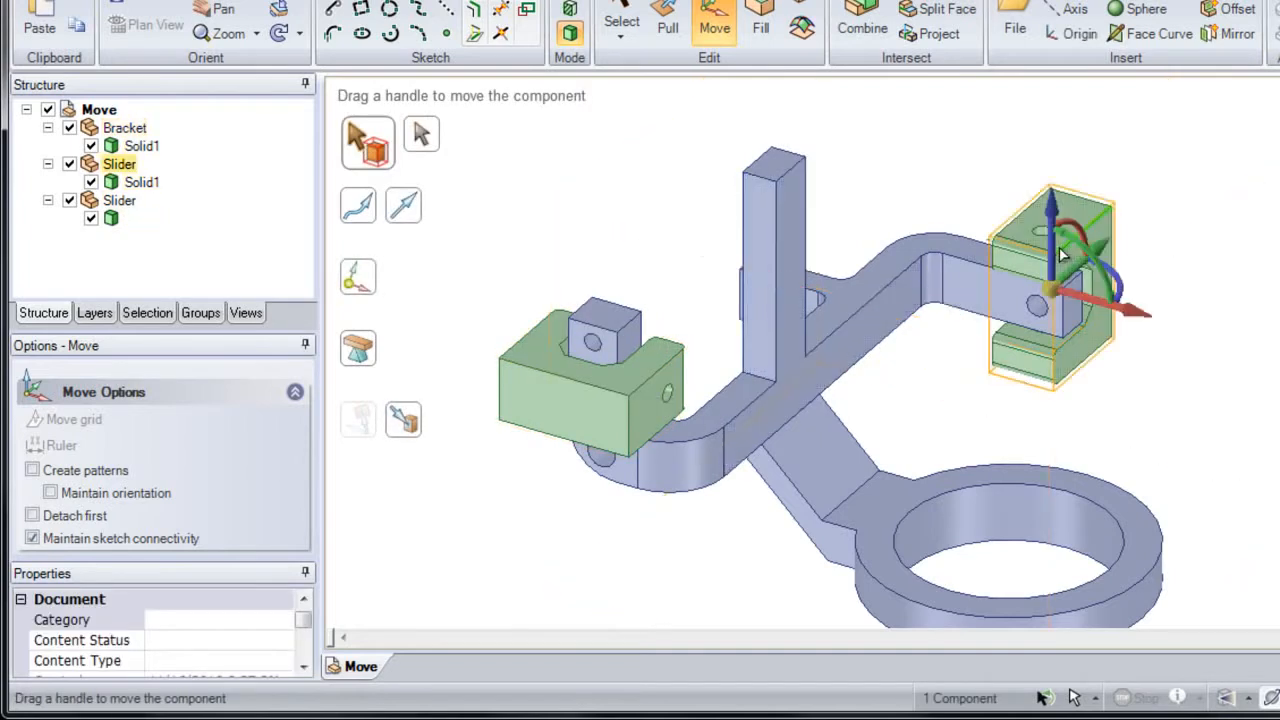
pyautogui.click(968, 288)
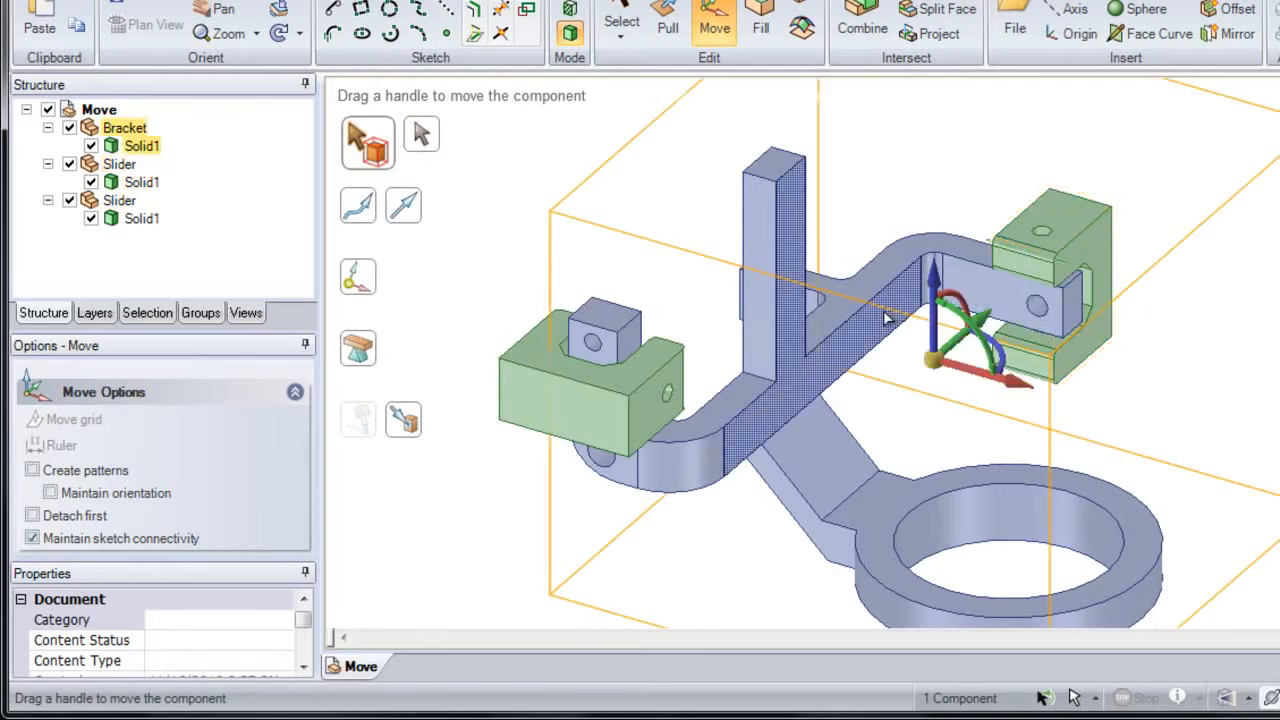
# Step: Try moving the upright slider component inward along the bracket arm using component selection, then cancel and clear the selection
pyautogui.click(1043, 255)
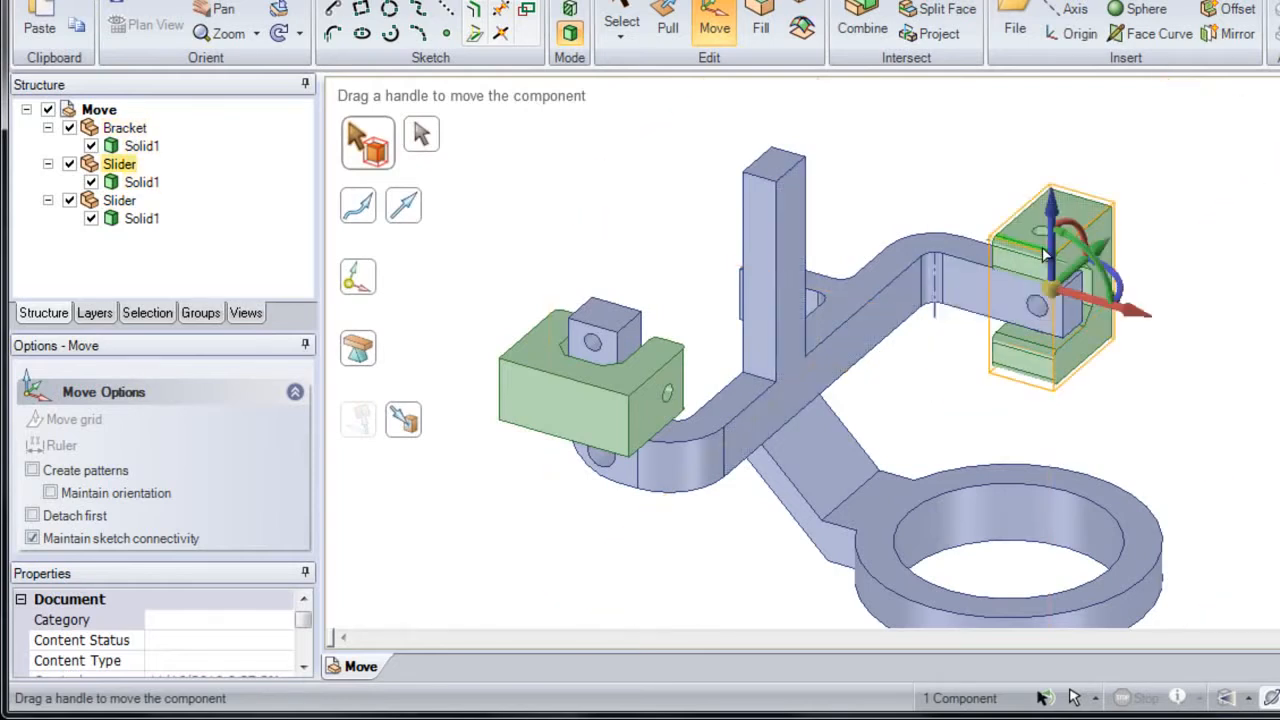
pyautogui.moveTo(1100, 306); pyautogui.dragTo(988, 275)
pyautogui.press('Escape')
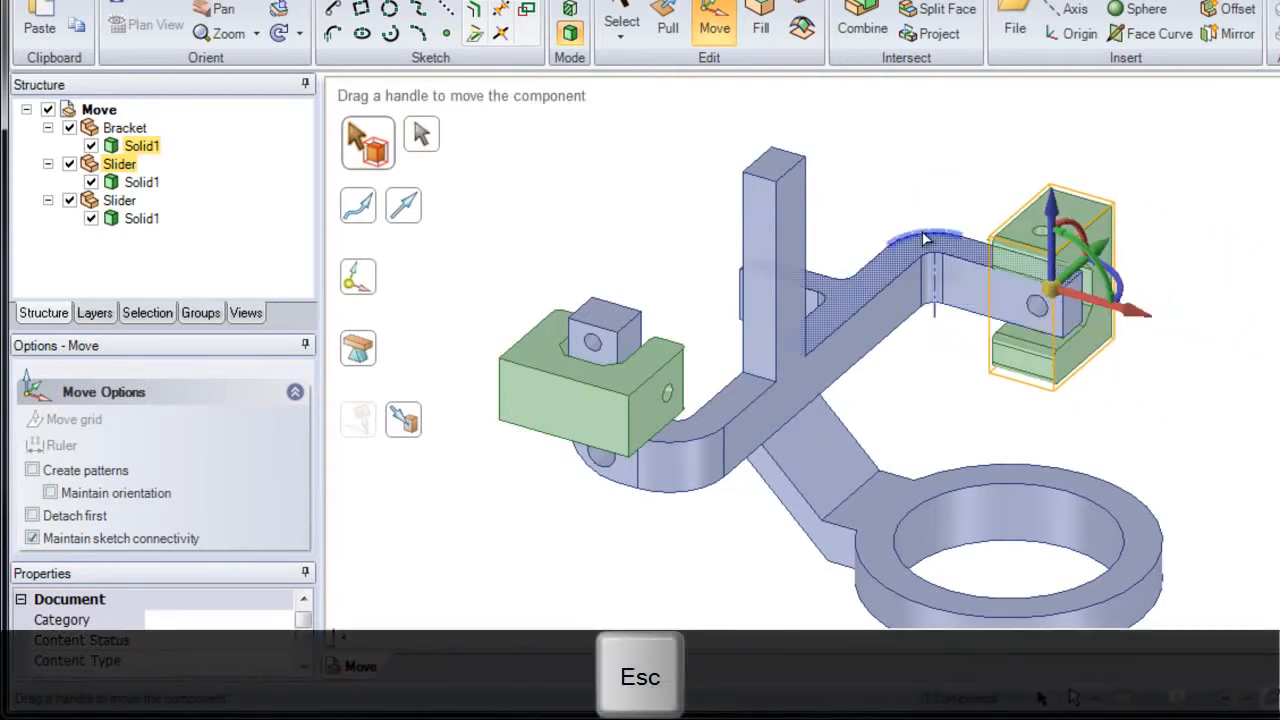
pyautogui.press('Escape')
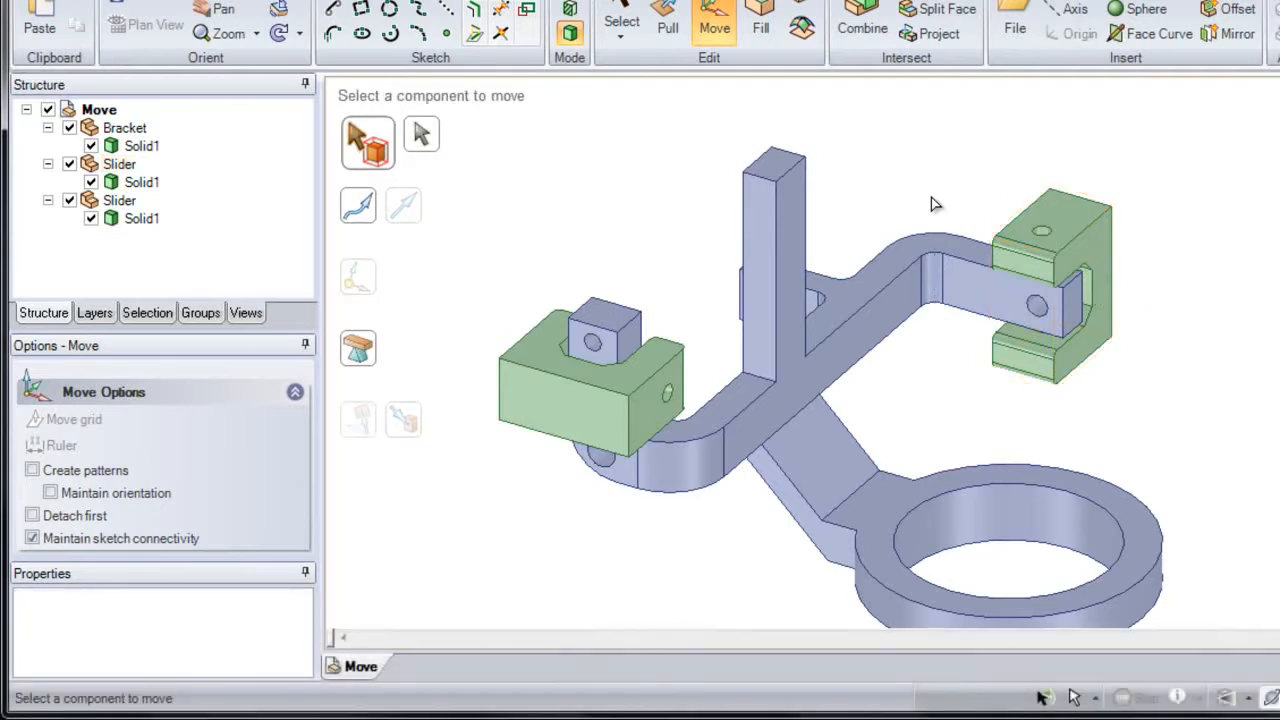
# Step: Box-select the upright slider together with the bracket arm's end faces and move them outward along the arm by about 18 mm
pyautogui.scroll(5, 948, 268)
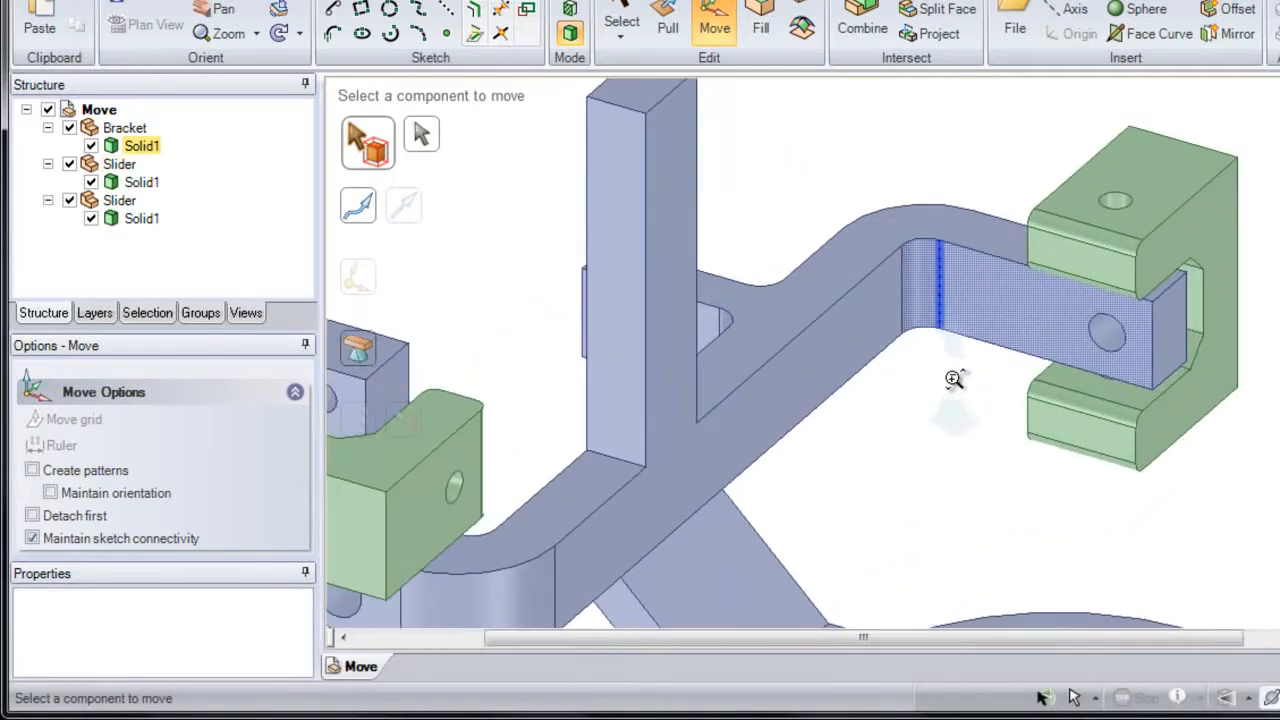
pyautogui.keyDown('shift'); pyautogui.moveTo(1022, 314); pyautogui.dragTo(917, 343, button='middle'); pyautogui.keyUp('shift')
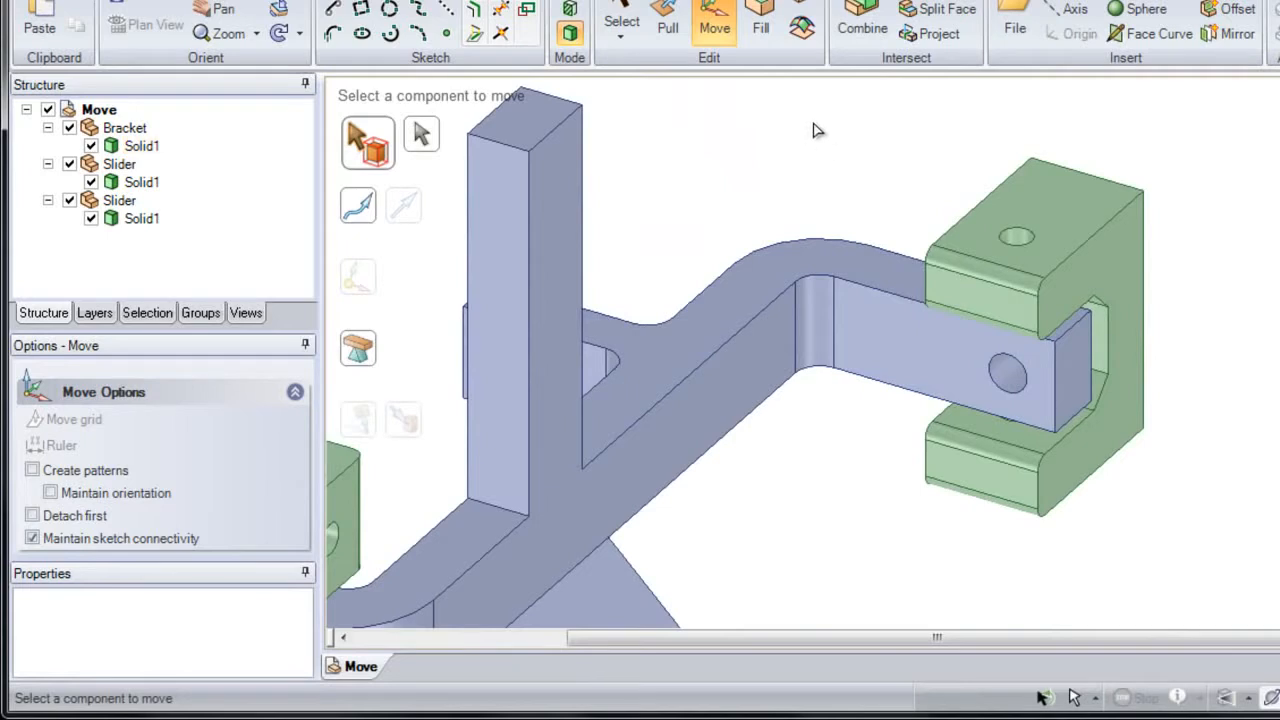
pyautogui.moveTo(810, 106); pyautogui.dragTo(1232, 567)
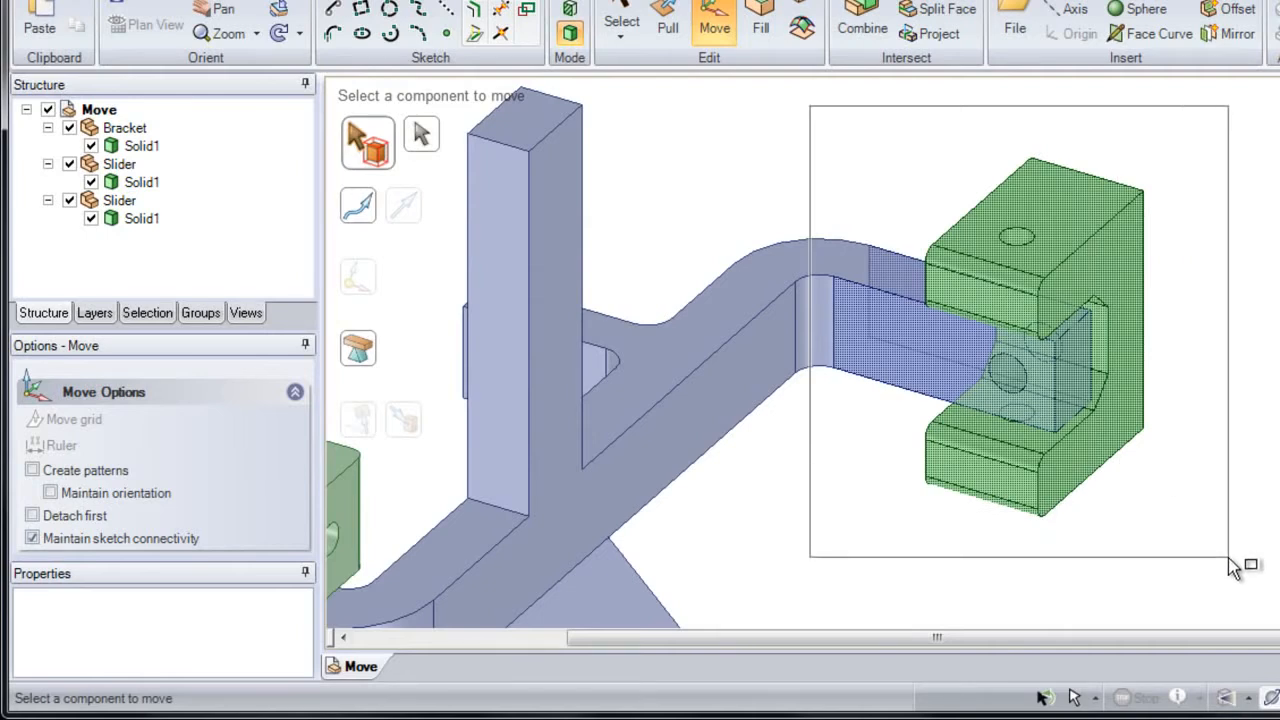
pyautogui.moveTo(1233, 567); pyautogui.dragTo(1223, 596)
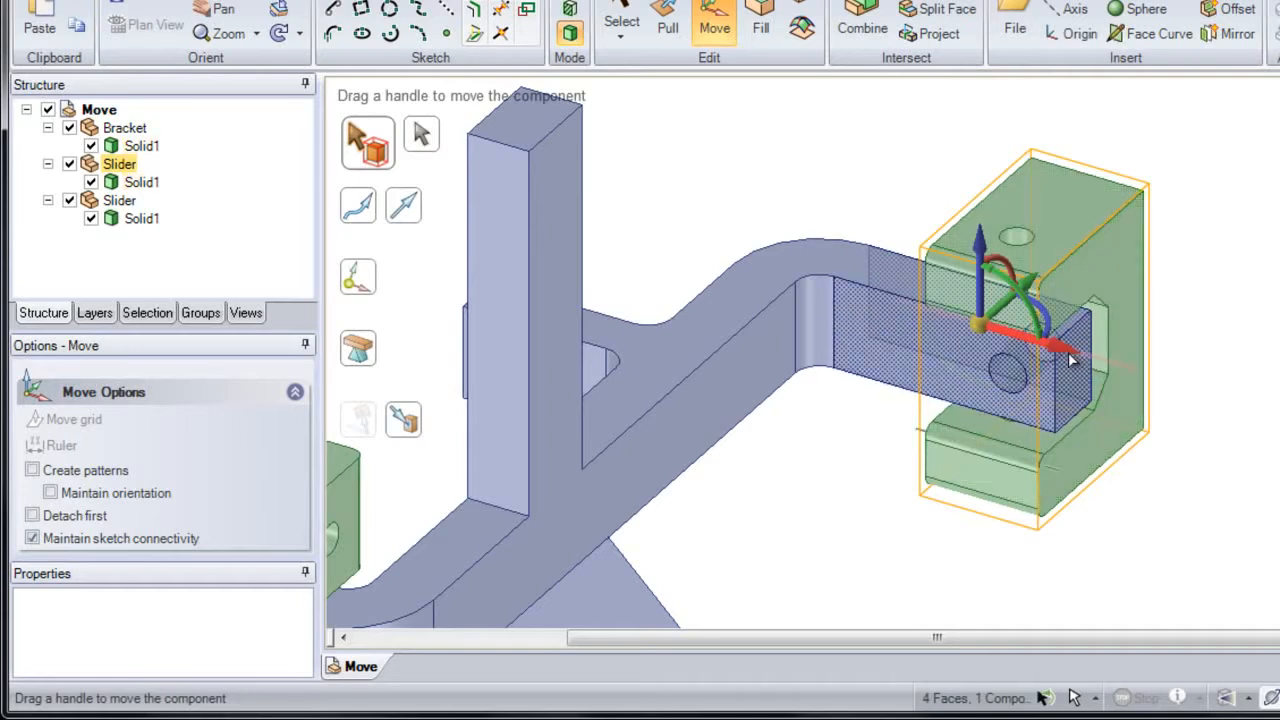
pyautogui.moveTo(1092, 360); pyautogui.dragTo(1156, 390)
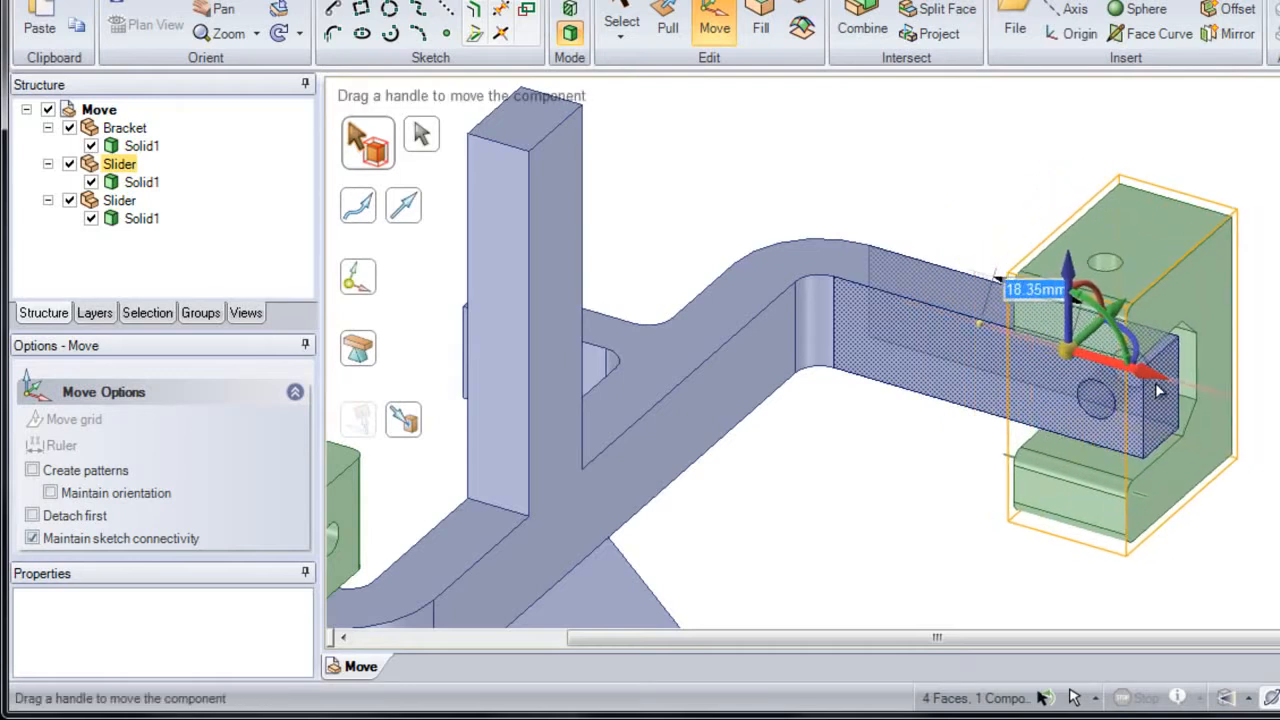
# Step: Set the outward move distance to 20 mm, then rotate the arm end and slider to 330° about the inner bend's axis
pyautogui.write('20')
pyautogui.press('Return')
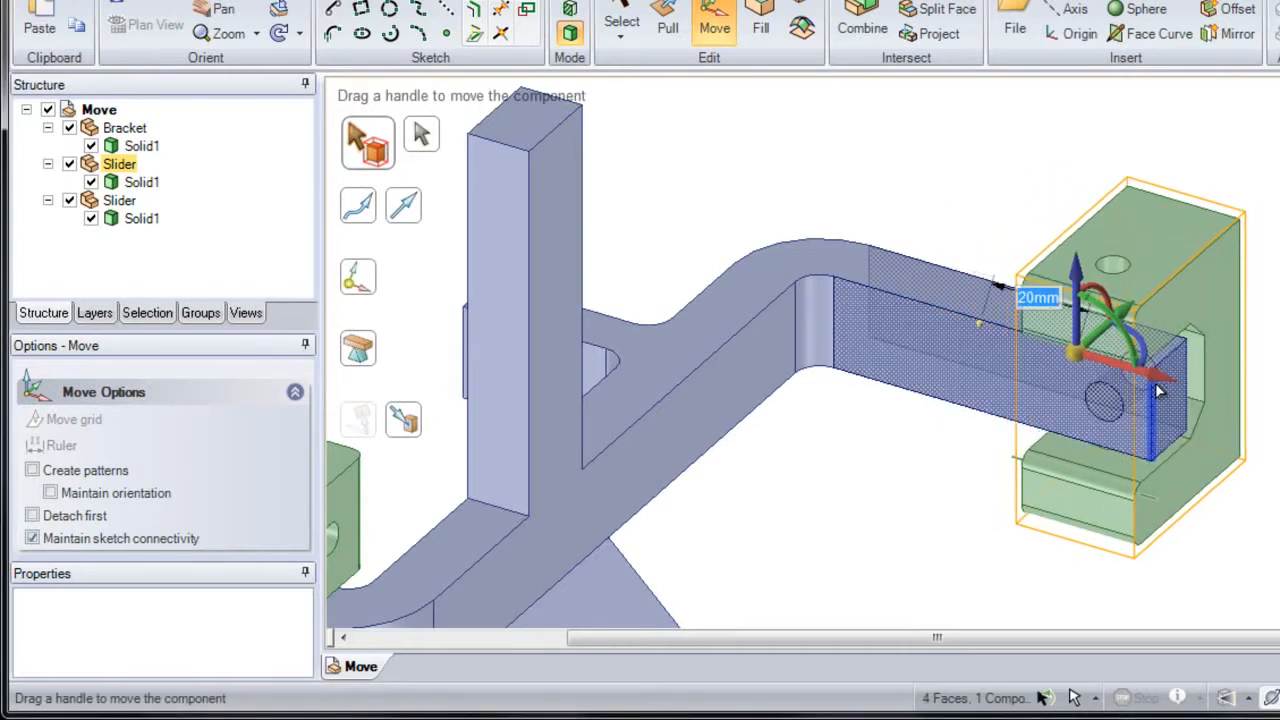
pyautogui.moveTo(1080, 359); pyautogui.dragTo(817, 326)
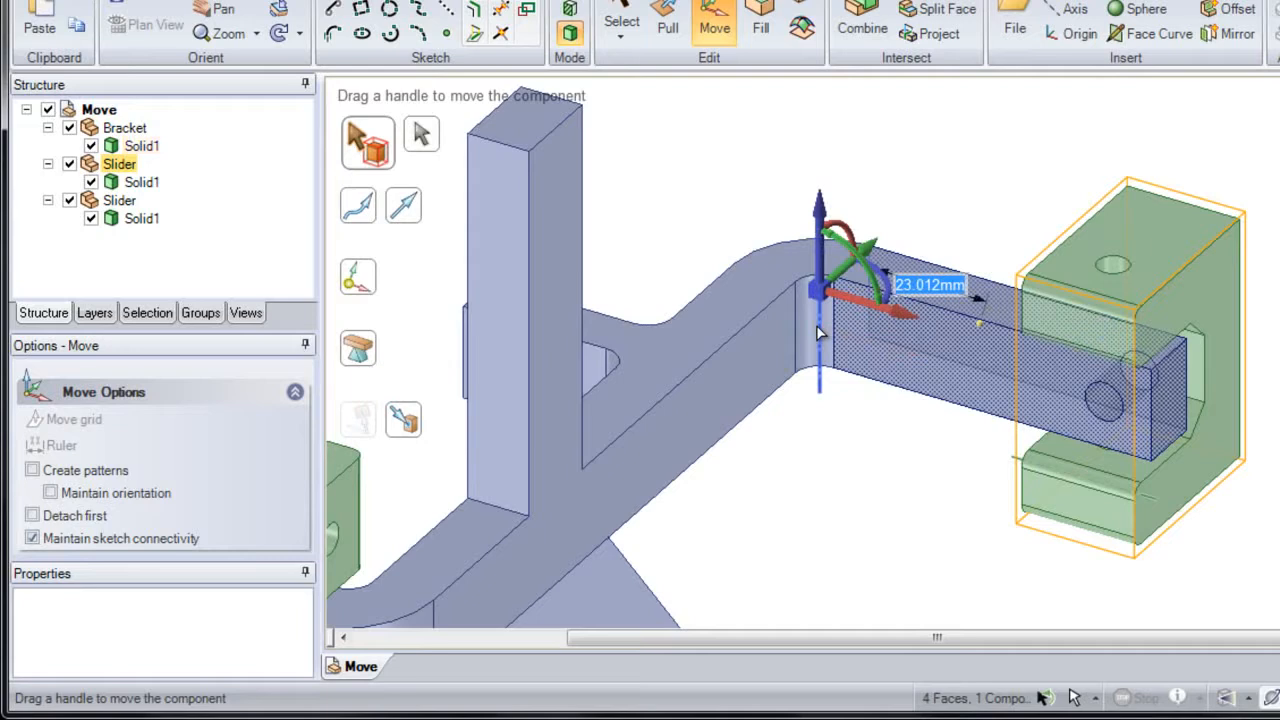
pyautogui.moveTo(886, 283); pyautogui.dragTo(888, 306)
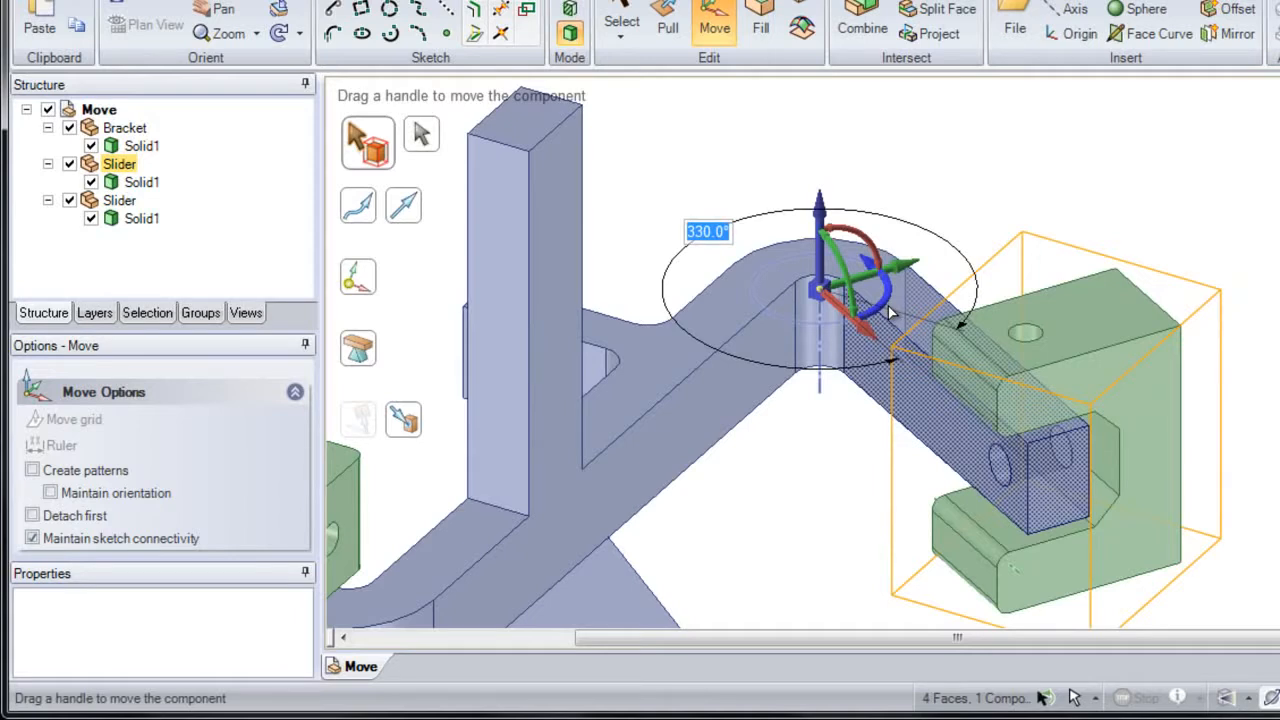
pyautogui.click(920, 216)
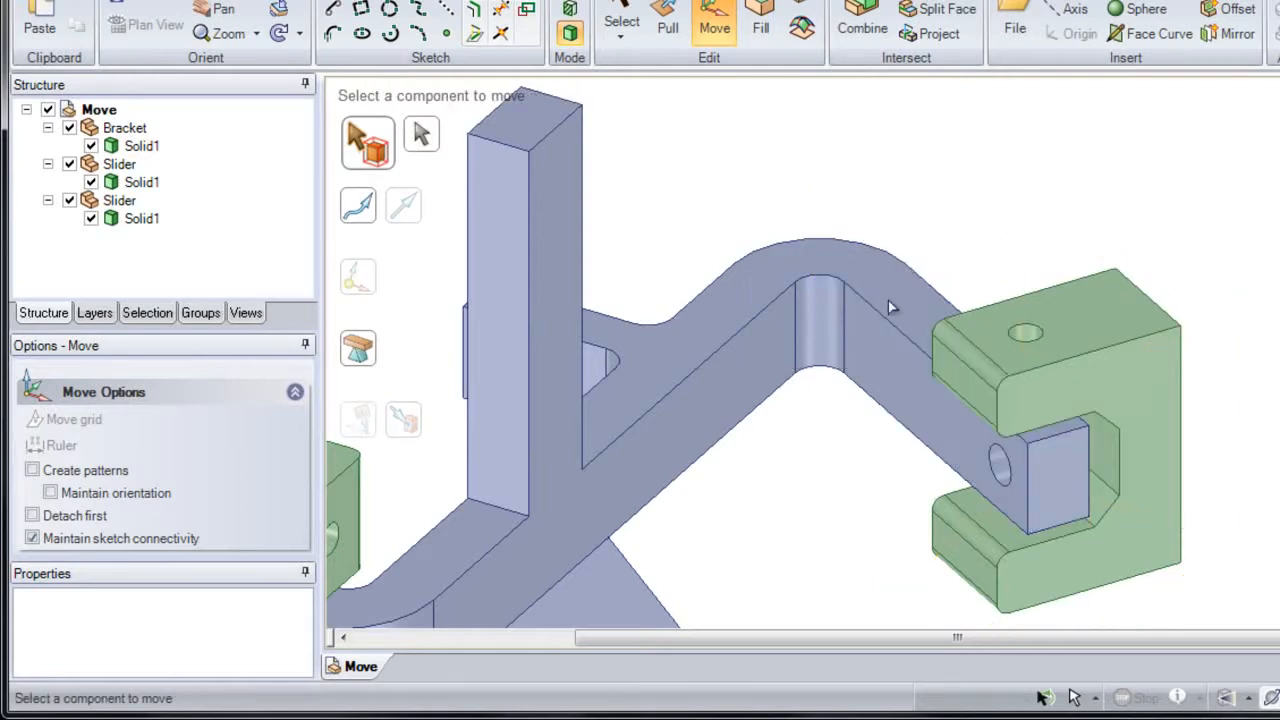
# Step: Select the slider on the angled arm as a component and set the bracket's outer edge chain as its move trajectory
pyautogui.moveTo(863, 353); pyautogui.dragTo(842, 327, button='middle')
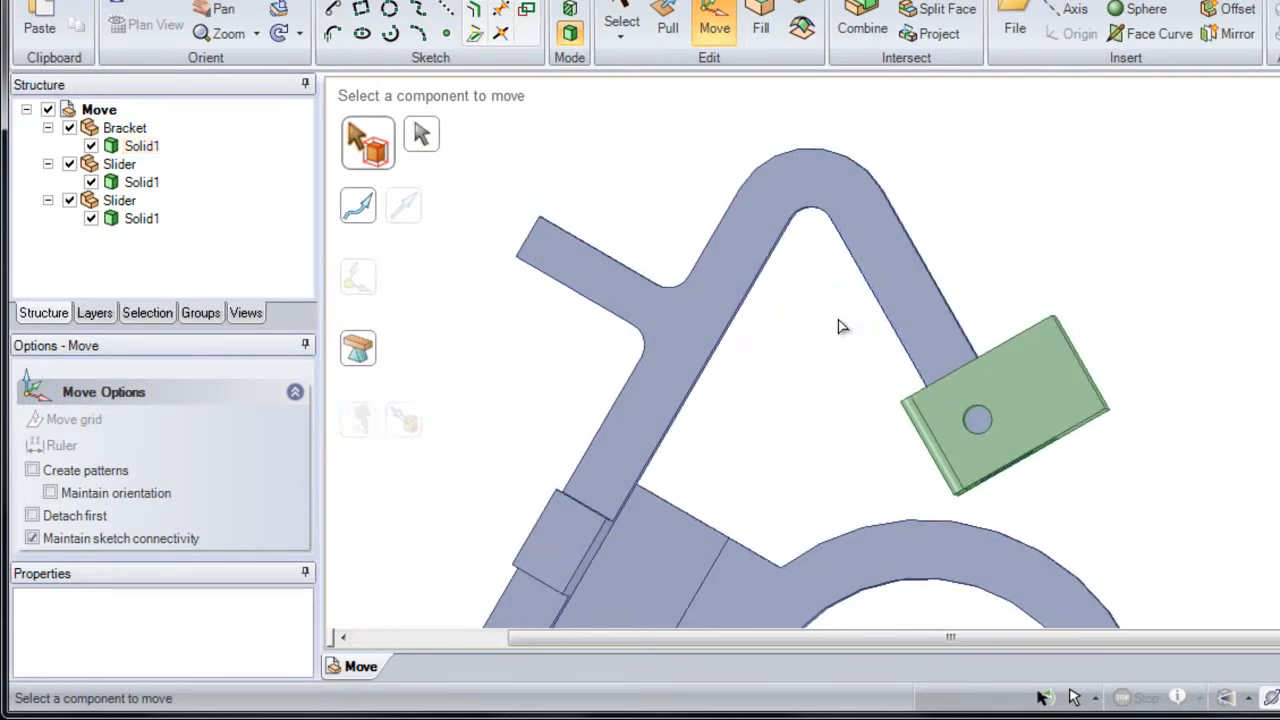
pyautogui.click(1028, 369)
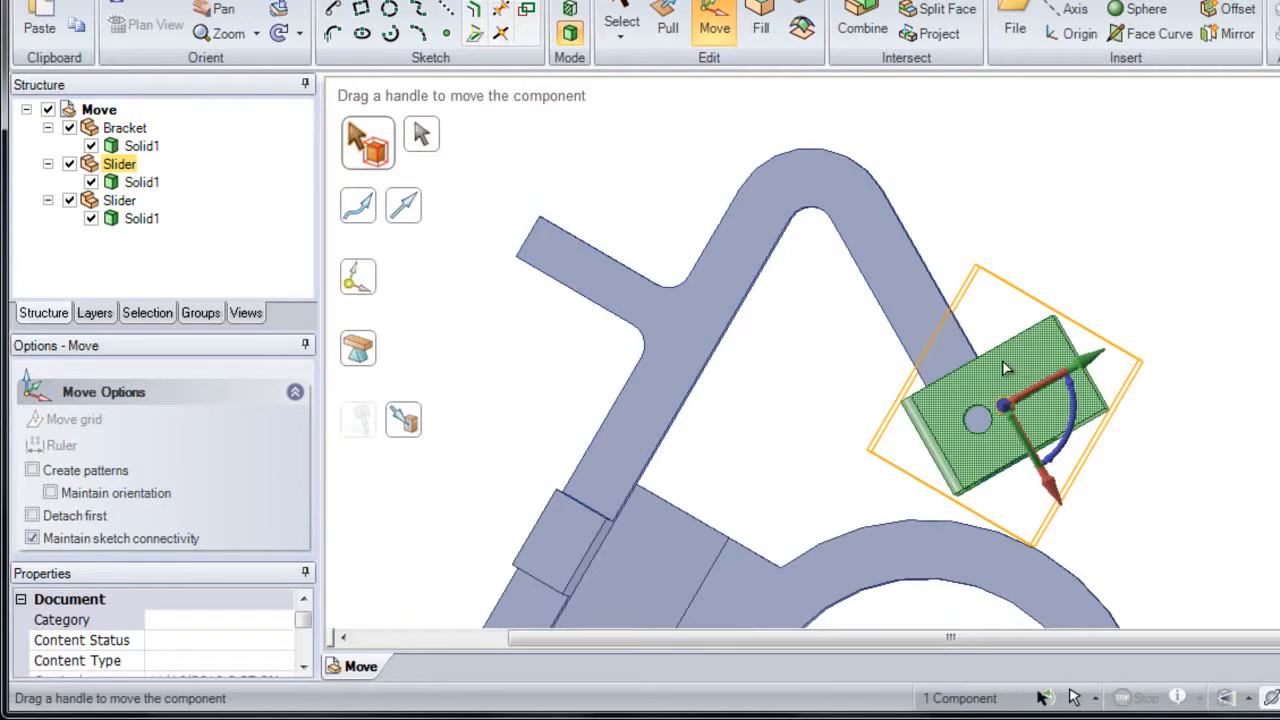
pyautogui.click(890, 205)
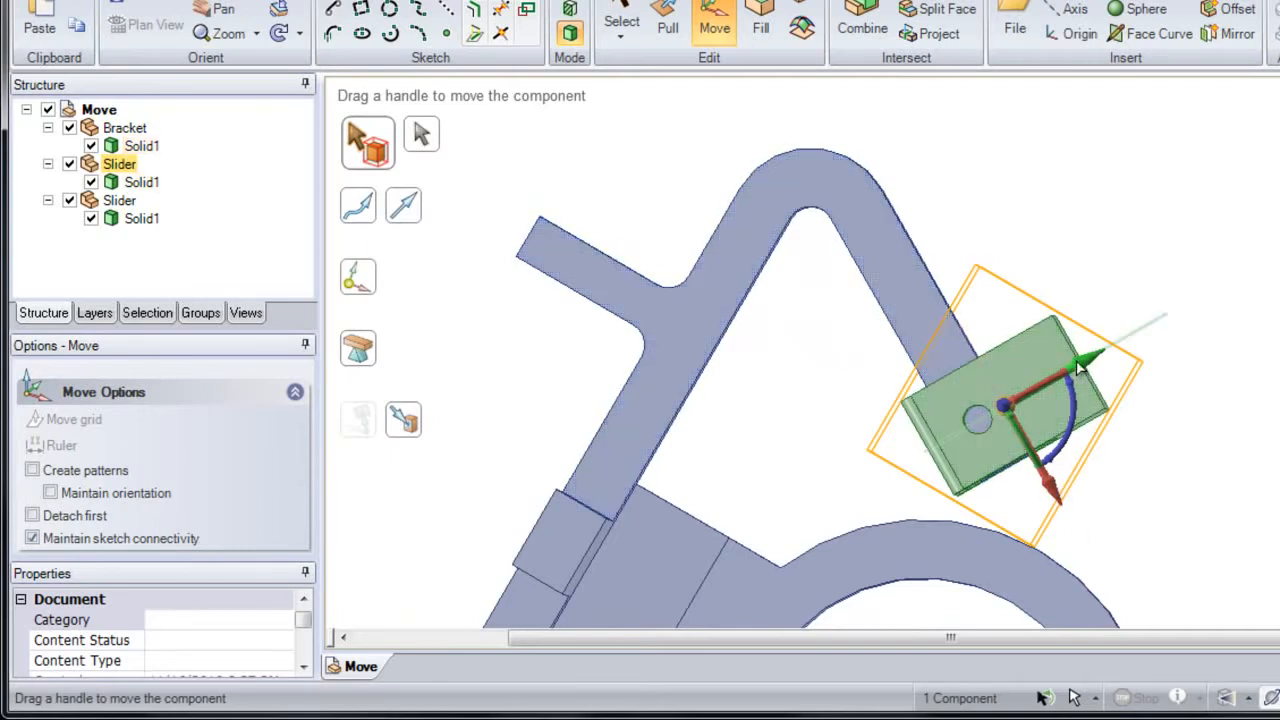
pyautogui.moveTo(1080, 368)
pyautogui.mouseDown(button='middle')
pyautogui.moveTo(1066, 333)
pyautogui.moveTo(1062, 400)
pyautogui.mouseUp(button='middle')
pyautogui.click(1062, 400)
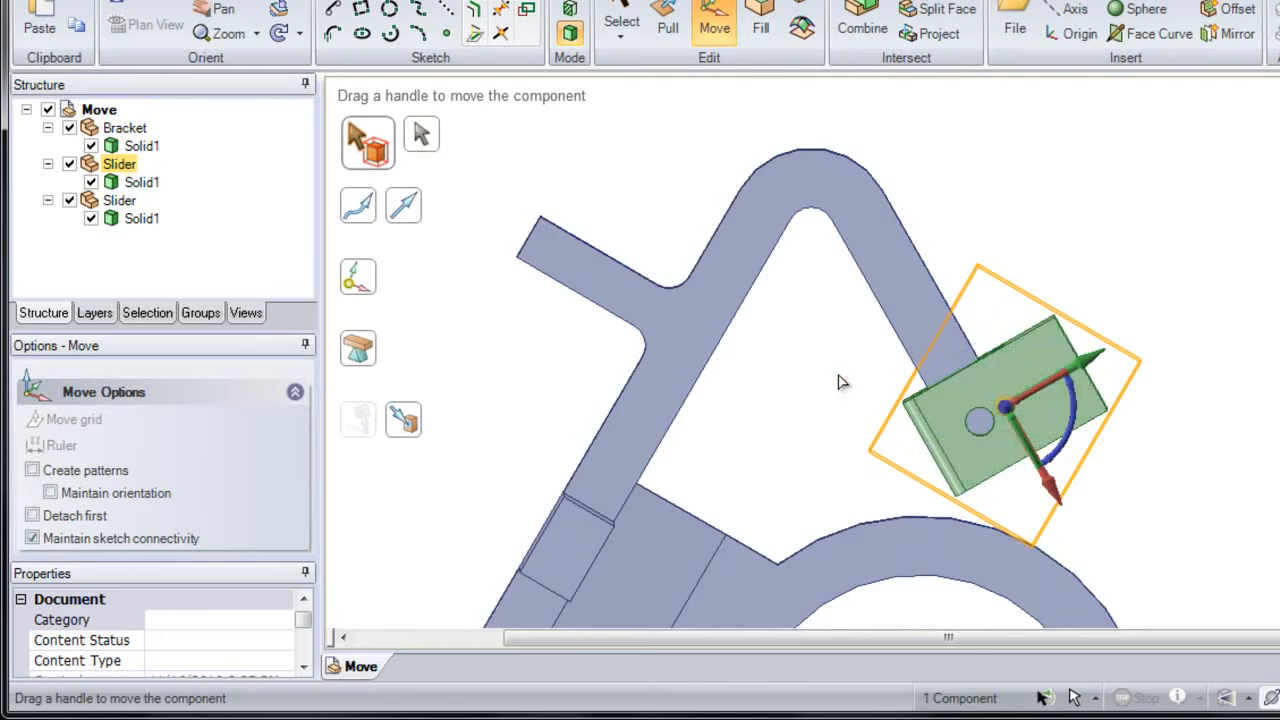
pyautogui.click(361, 214)
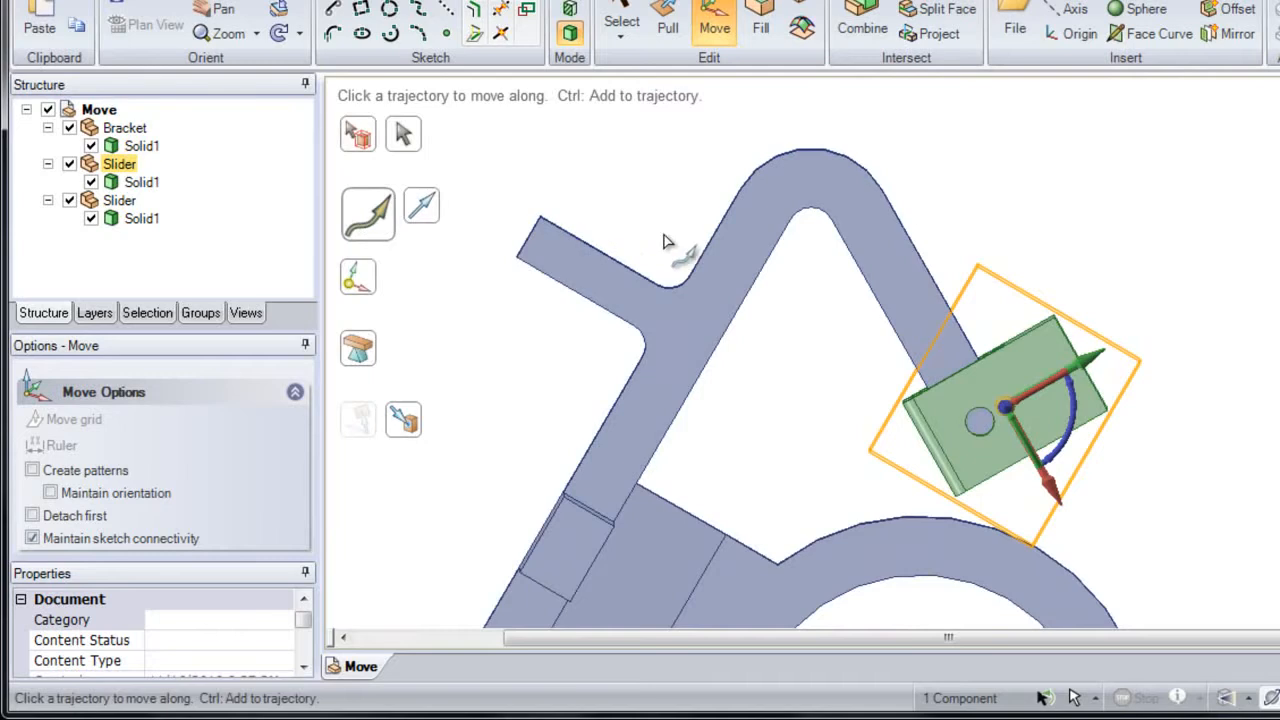
pyautogui.click(918, 266)
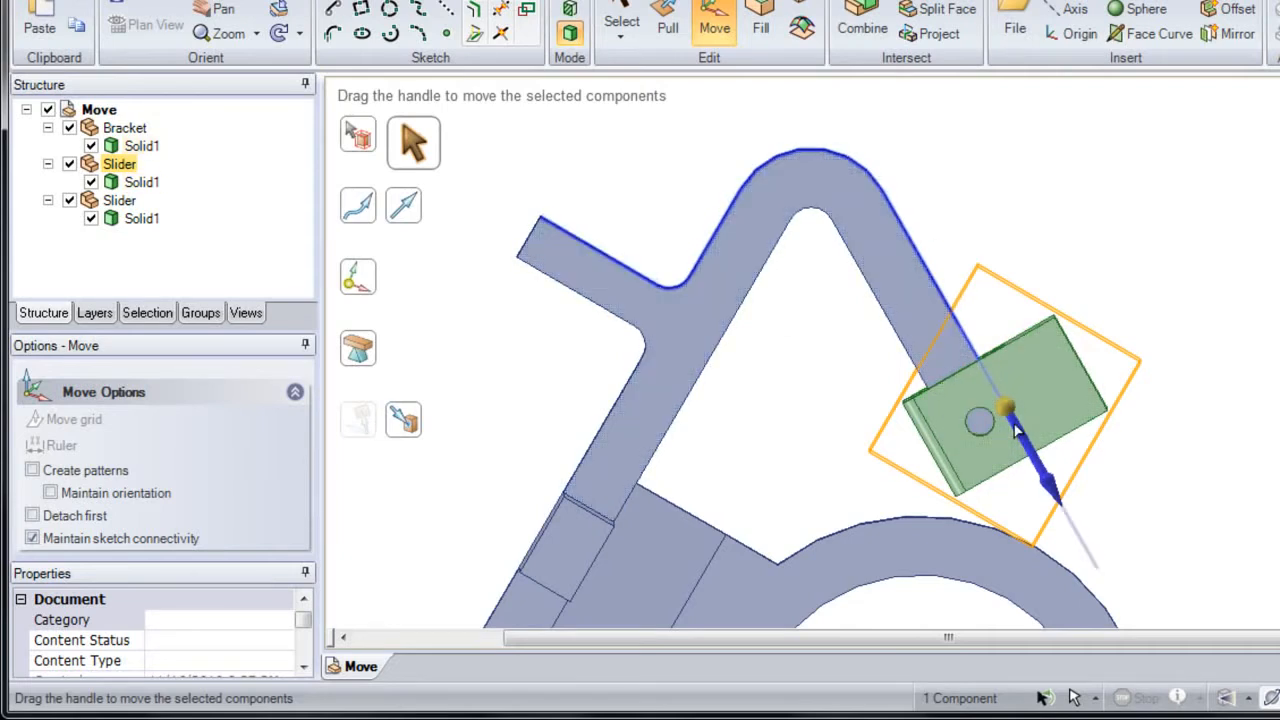
# Step: Try moving the slider along the trajectory and copying it around to the bracket's short side arm, then undo the copy
pyautogui.moveTo(1016, 428)
pyautogui.mouseDown()
pyautogui.moveTo(900, 238)
pyautogui.moveTo(814, 180)
pyautogui.moveTo(762, 214)
pyautogui.moveTo(727, 283)
pyautogui.moveTo(694, 308)
pyautogui.moveTo(658, 316)
pyautogui.moveTo(609, 290)
pyautogui.moveTo(725, 265)
pyautogui.moveTo(800, 182)
pyautogui.moveTo(955, 298)
pyautogui.moveTo(1020, 430)
pyautogui.mouseUp()
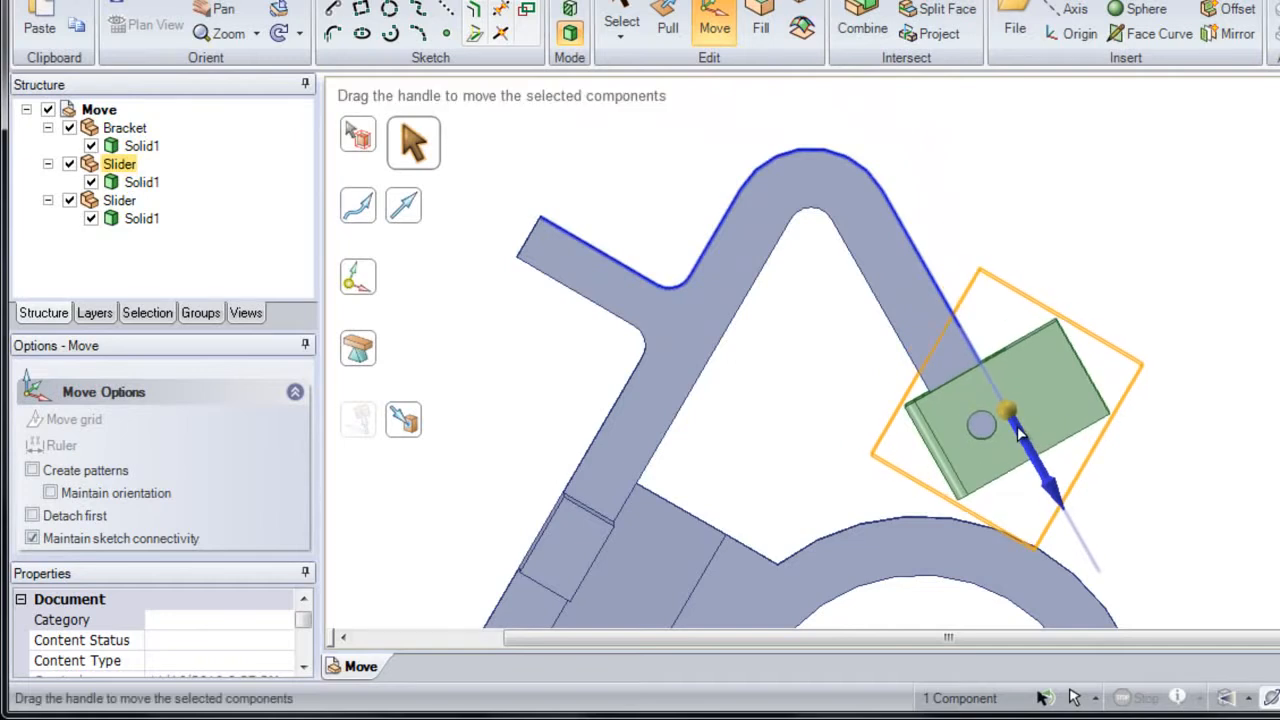
pyautogui.press('ctrl')
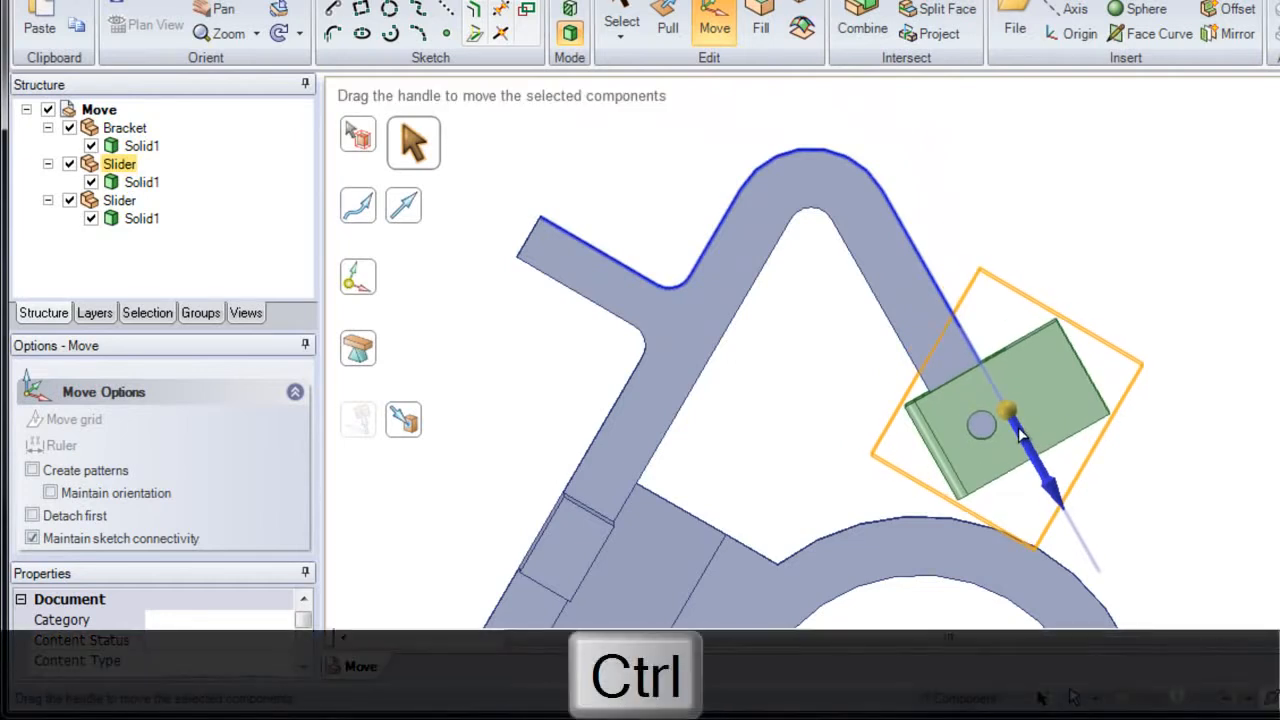
pyautogui.keyDown('ctrl'); pyautogui.moveTo(1020, 435); pyautogui.dragTo(585, 292); pyautogui.keyUp('ctrl')
pyautogui.hotkey('ctrl', 'z')
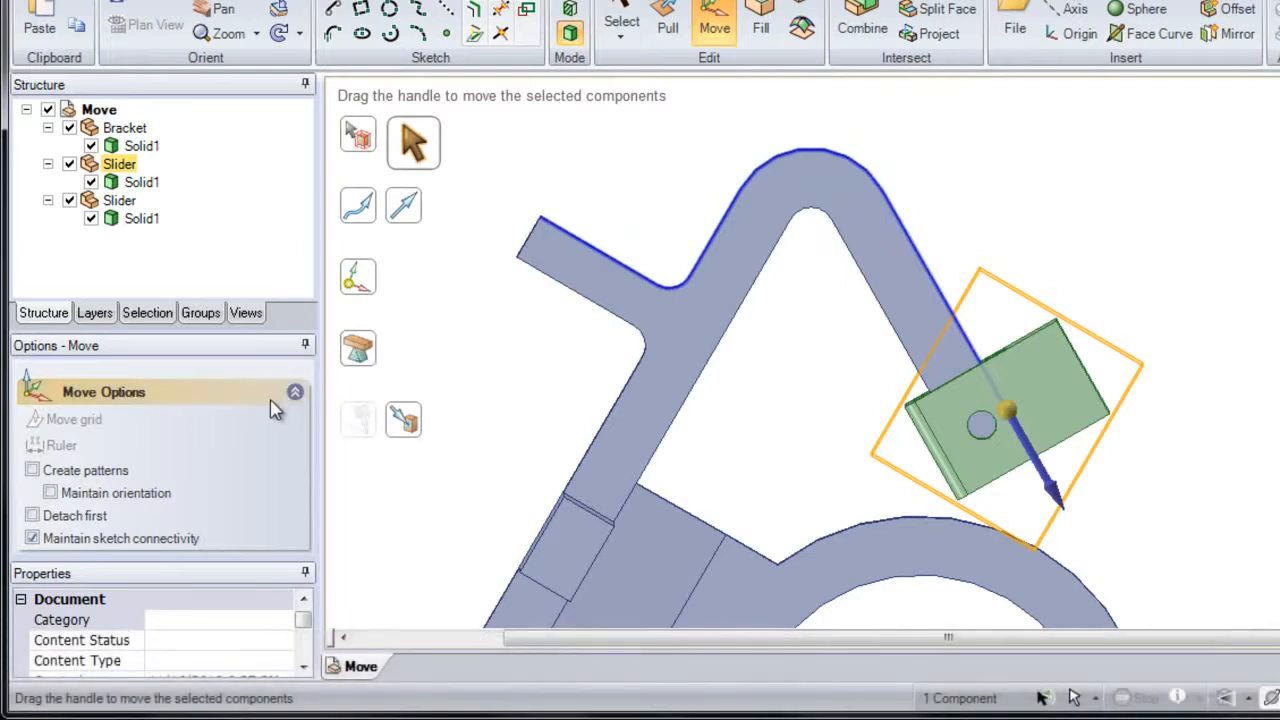
# Step: Enable Maintain orientation and move the slider slightly inward along the trajectory
pyautogui.click(103, 500)
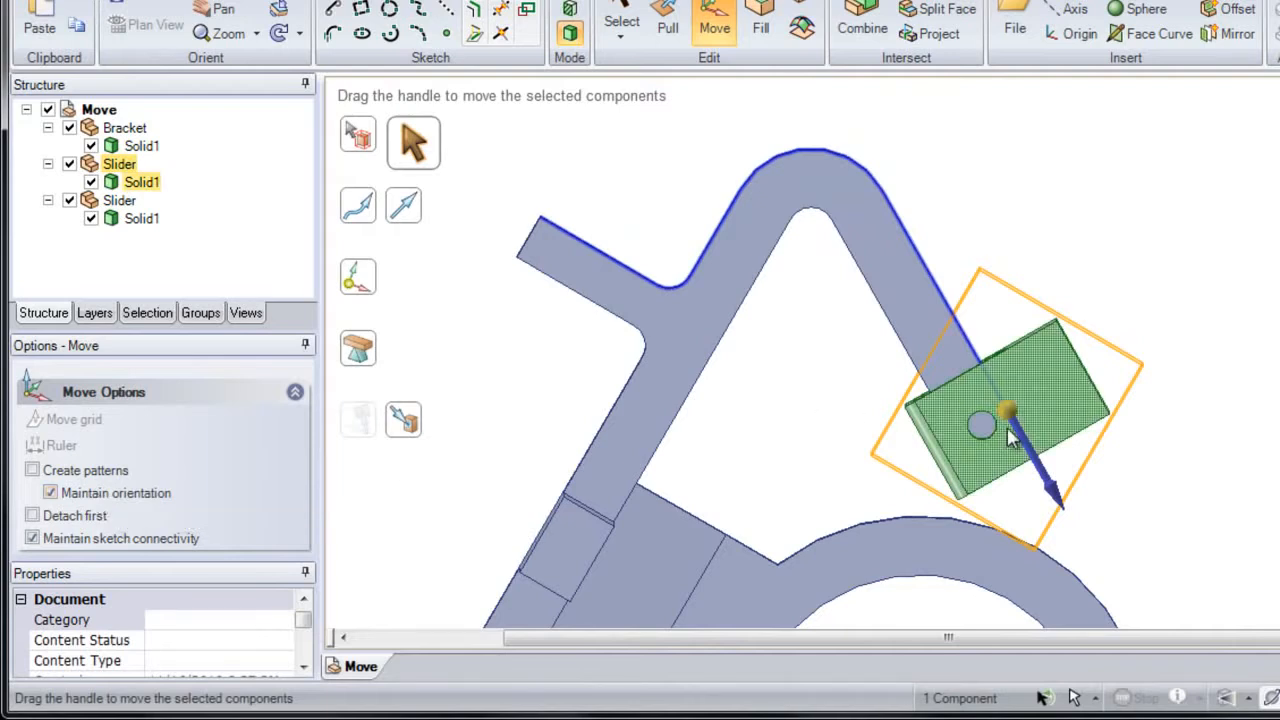
pyautogui.moveTo(1015, 428)
pyautogui.mouseDown()
pyautogui.moveTo(842, 193)
pyautogui.moveTo(828, 183)
pyautogui.moveTo(790, 205)
pyautogui.moveTo(845, 200)
pyautogui.moveTo(891, 234)
pyautogui.moveTo(1006, 430)
pyautogui.mouseUp()
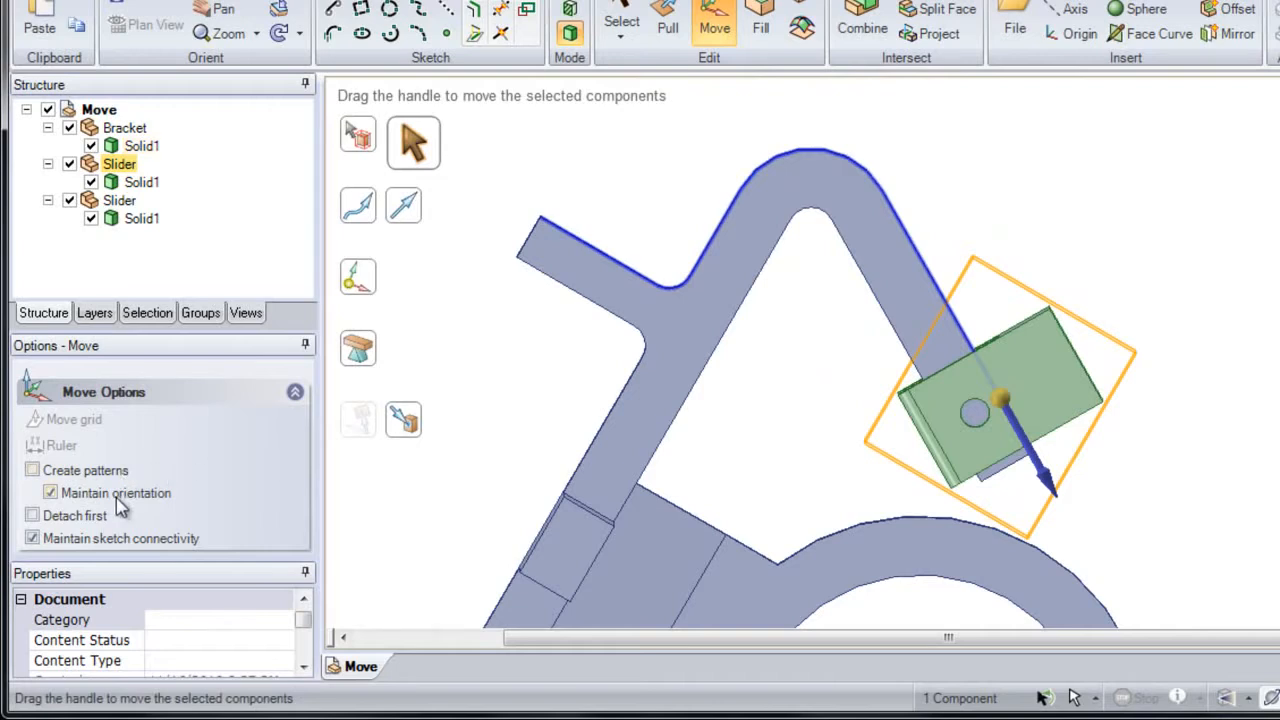
# Step: With Maintain orientation off, copy the slider along the trajectory onto the bracket's short side arm and clear the selection
pyautogui.keyDown('ctrl'); pyautogui.moveTo(1006, 400); pyautogui.dragTo(632, 341); pyautogui.keyUp('ctrl')
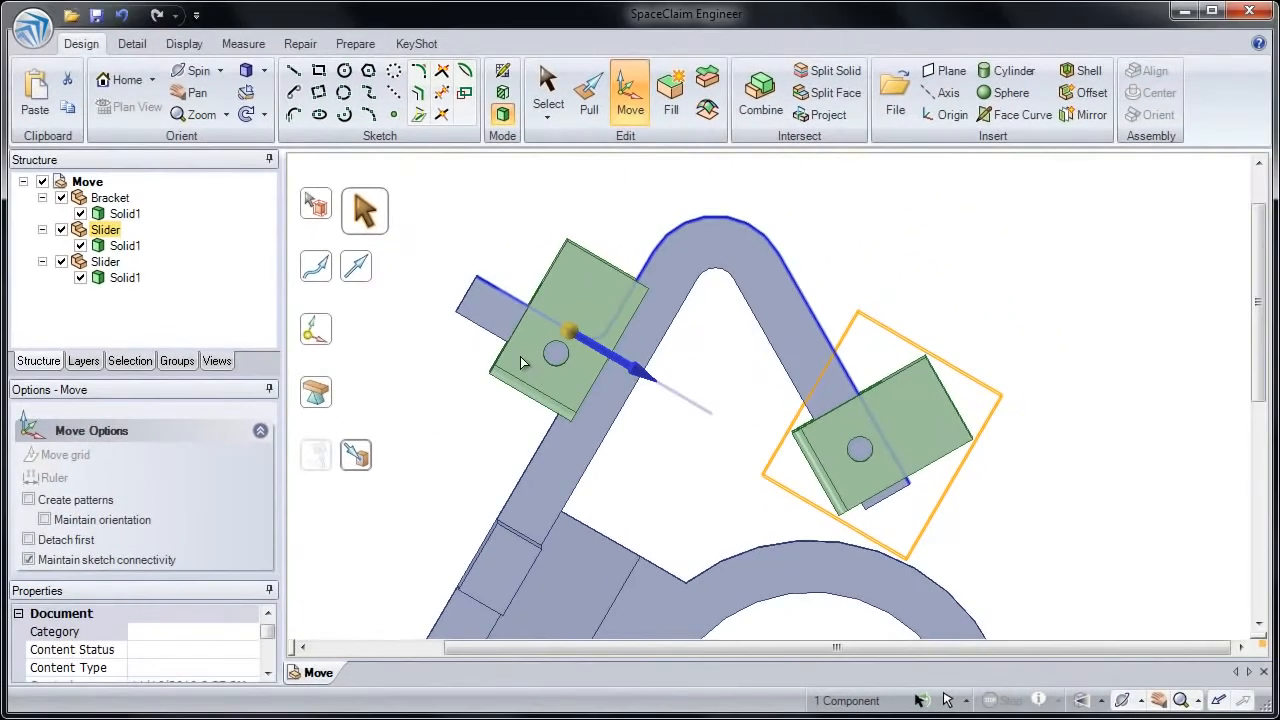
pyautogui.keyDown('ctrl'); pyautogui.moveTo(520, 356); pyautogui.dragTo(516, 349); pyautogui.keyUp('ctrl')
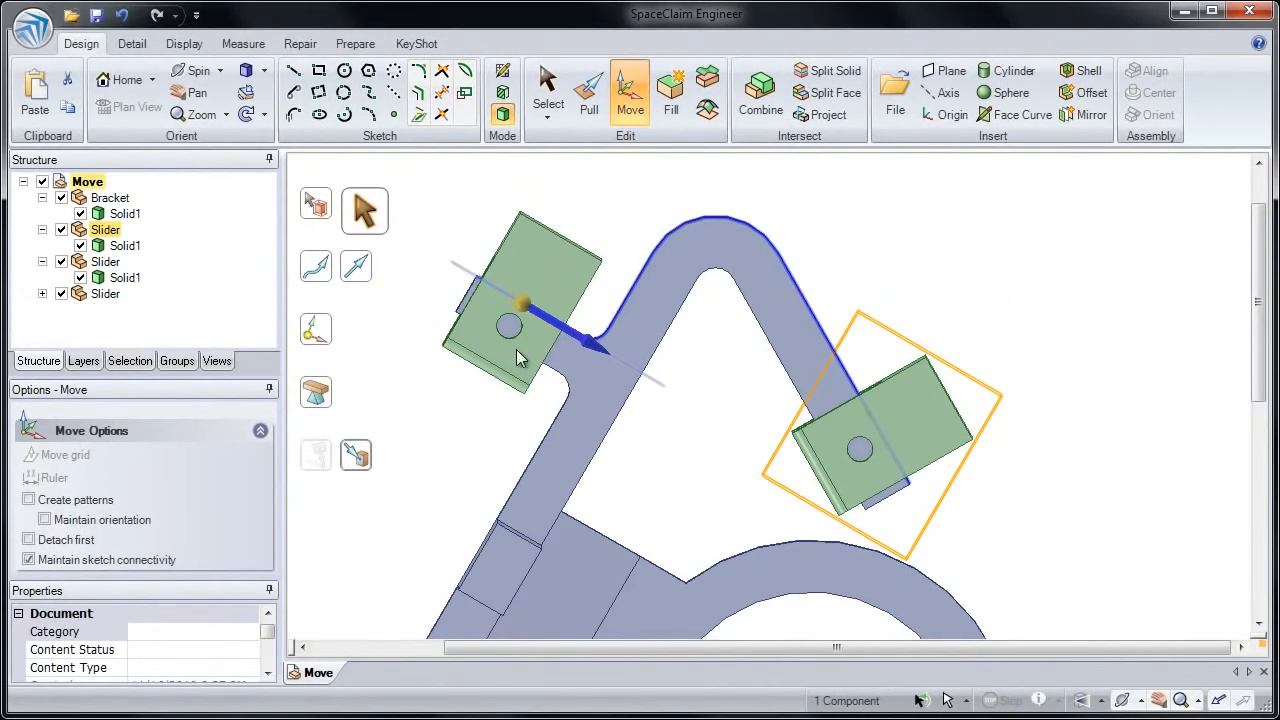
pyautogui.click(666, 440)
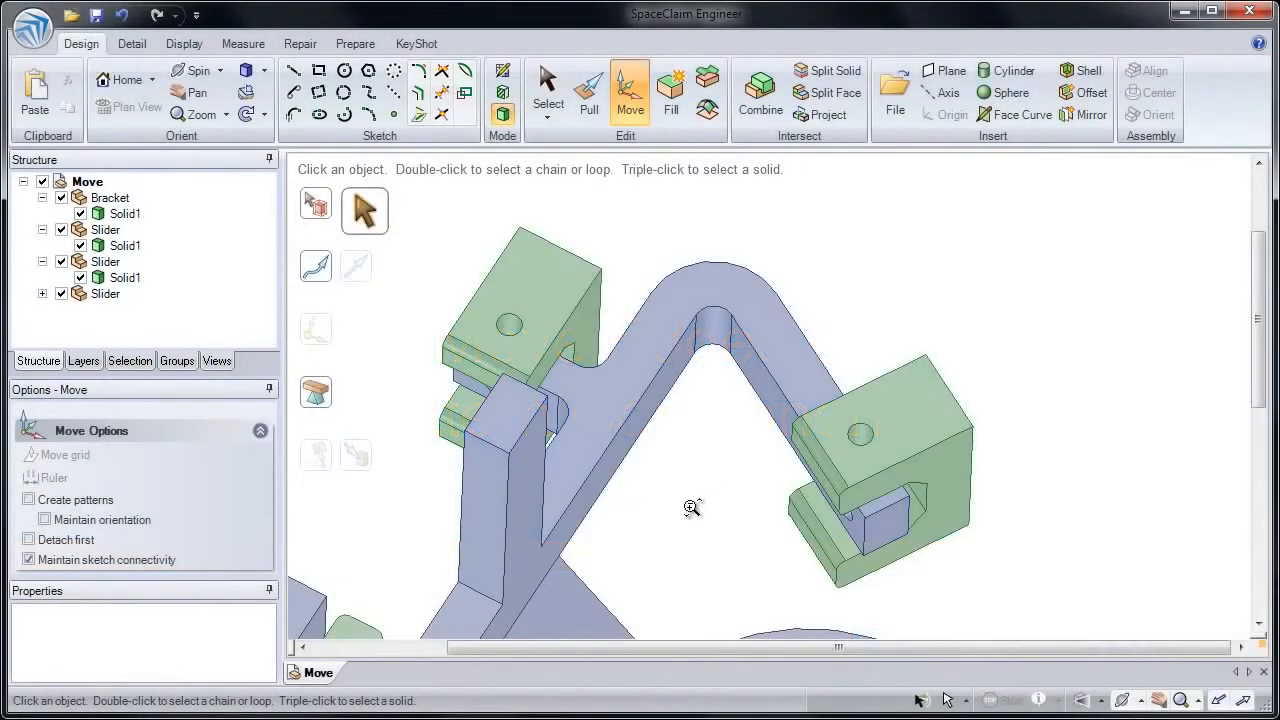
# Step: Try lowering the top face of the bracket's upright post by about 55 mm, then cancel the move
pyautogui.scroll(-2, 689, 456)
pyautogui.scroll(-2, 689, 456)
pyautogui.moveTo(686, 370); pyautogui.dragTo(738, 218, button='middle')
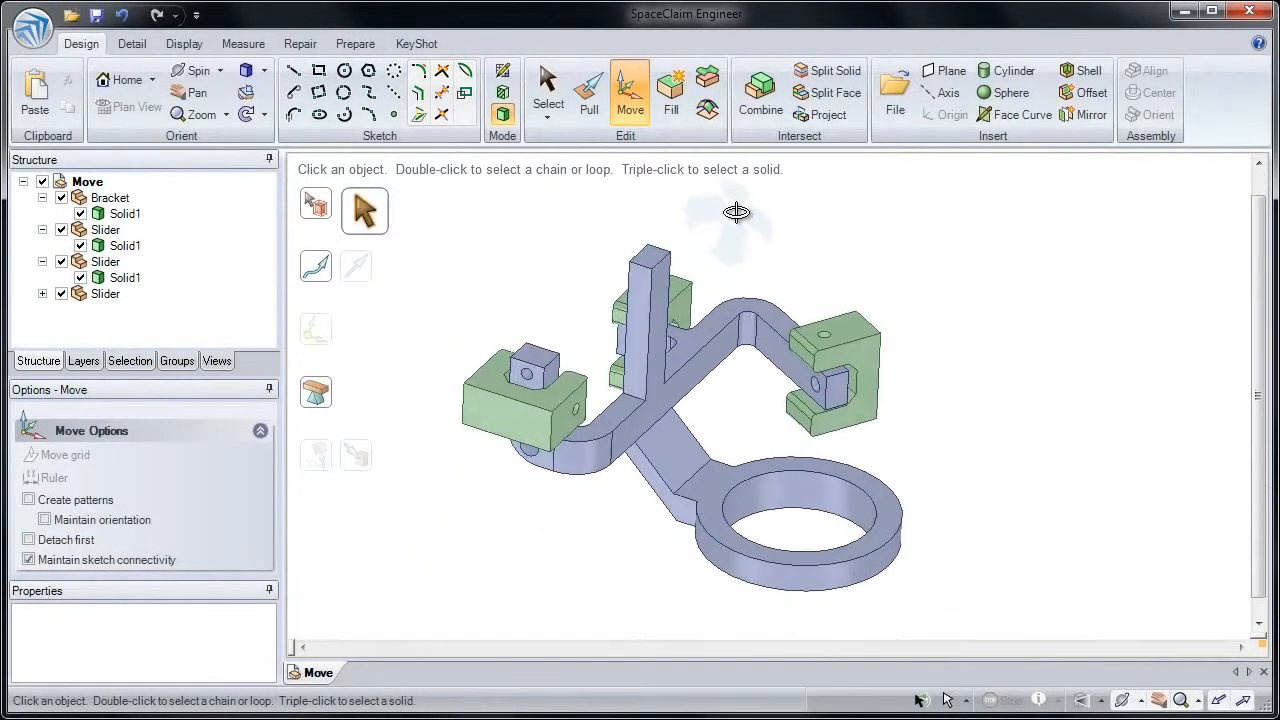
pyautogui.scroll(2, 764, 462)
pyautogui.moveTo(762, 478)
pyautogui.keyDown('shift'); pyautogui.mouseDown(button='middle')
pyautogui.moveTo(777, 446)
pyautogui.moveTo(754, 458)
pyautogui.mouseUp(button='middle'); pyautogui.keyUp('shift')
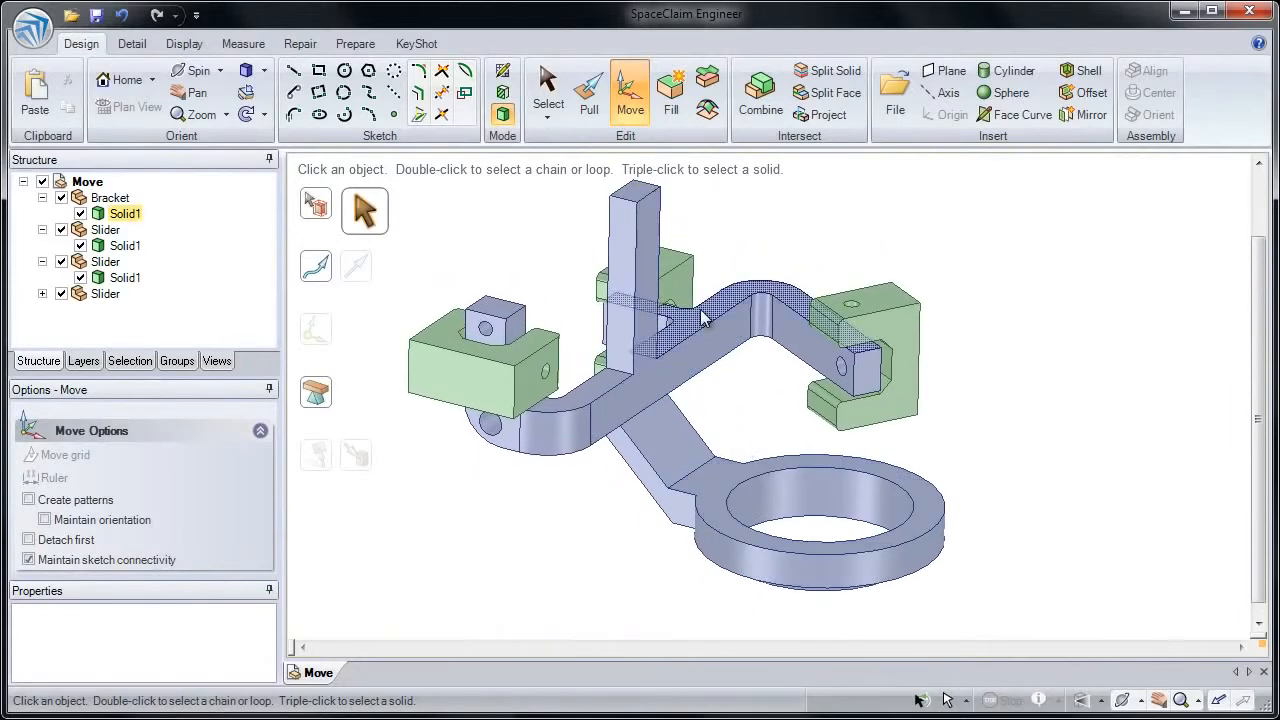
pyautogui.click(638, 201)
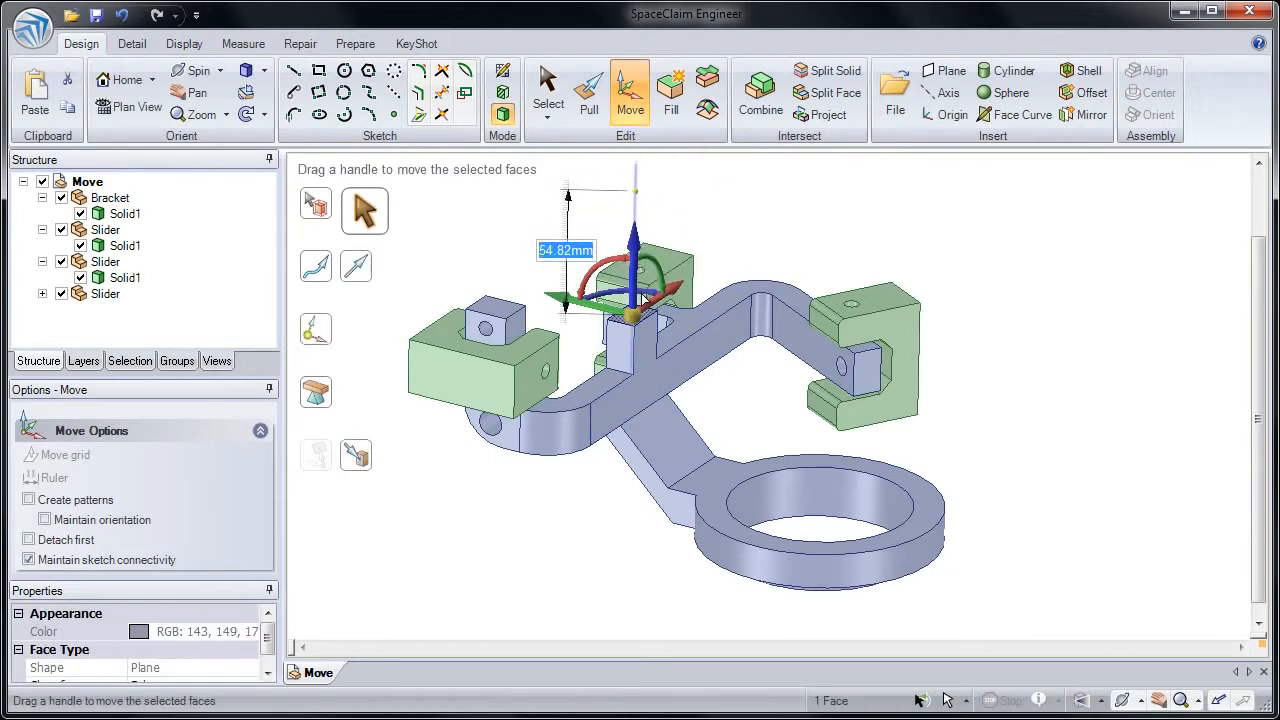
pyautogui.press('Escape')
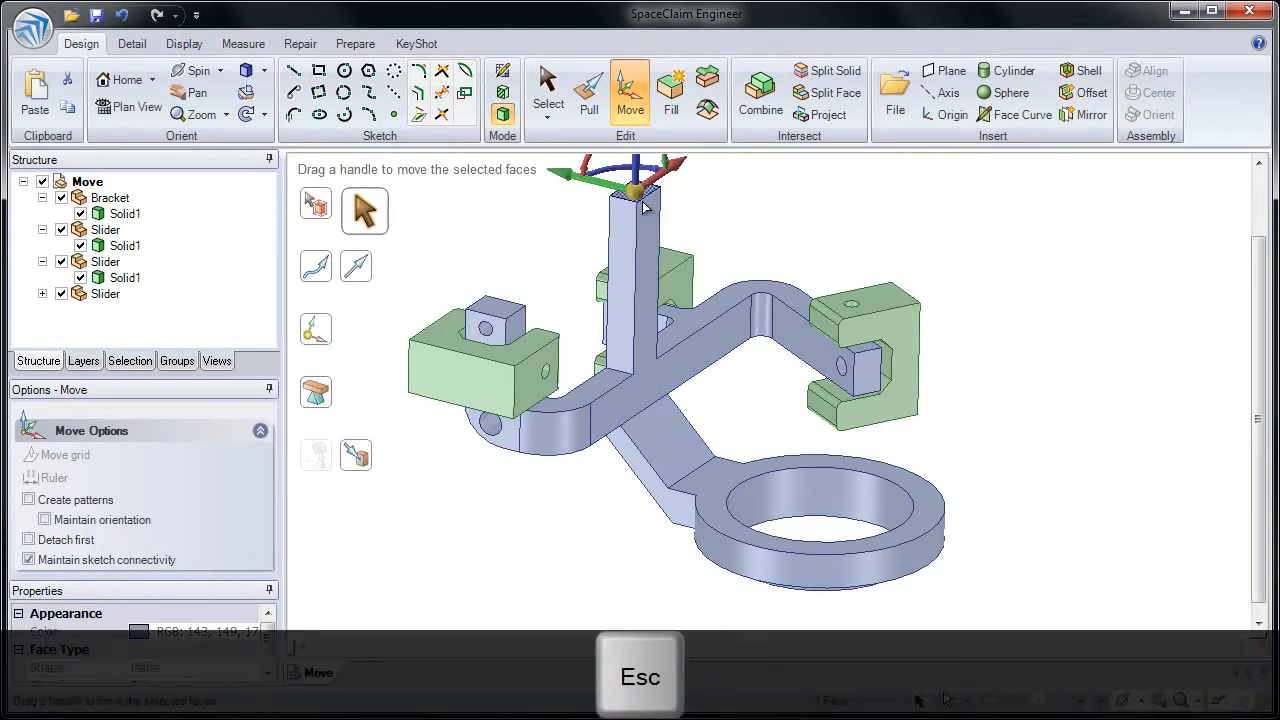
# Step: Move one top edge of the upright post downward to slope its top, then clear the selection
pyautogui.click(622, 206)
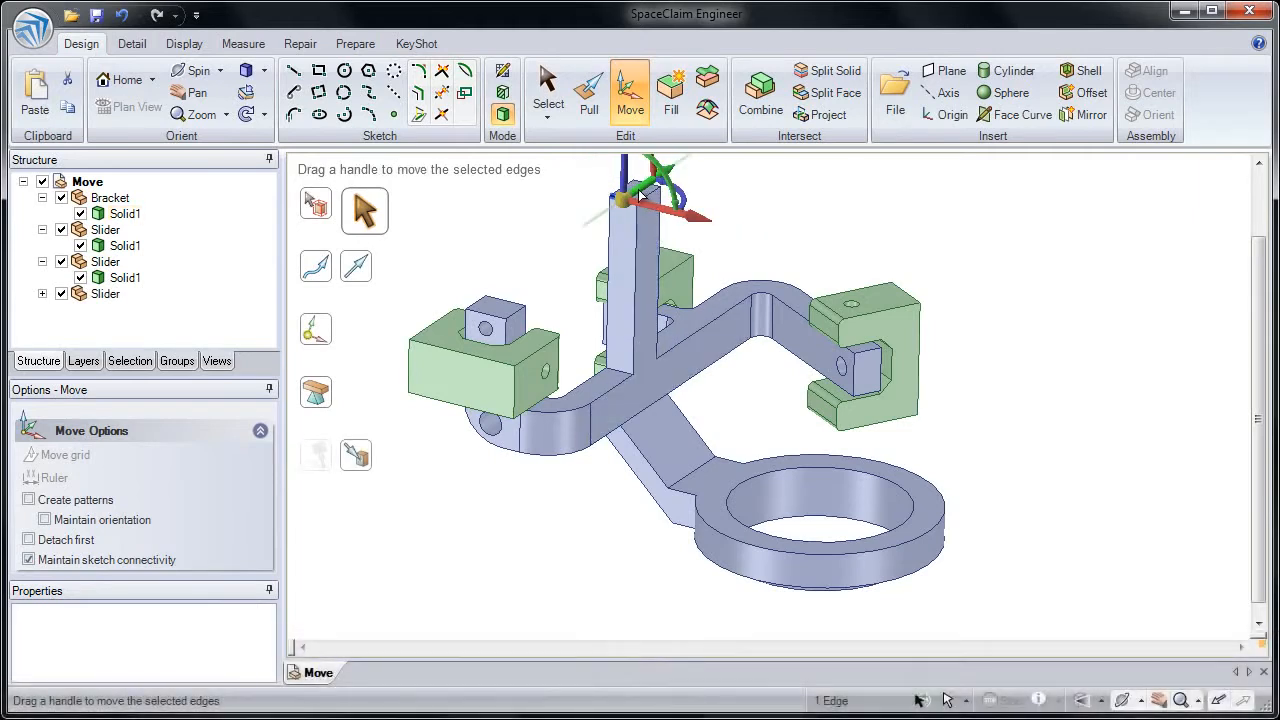
pyautogui.moveTo(627, 180); pyautogui.dragTo(639, 275)
pyautogui.click(726, 243)
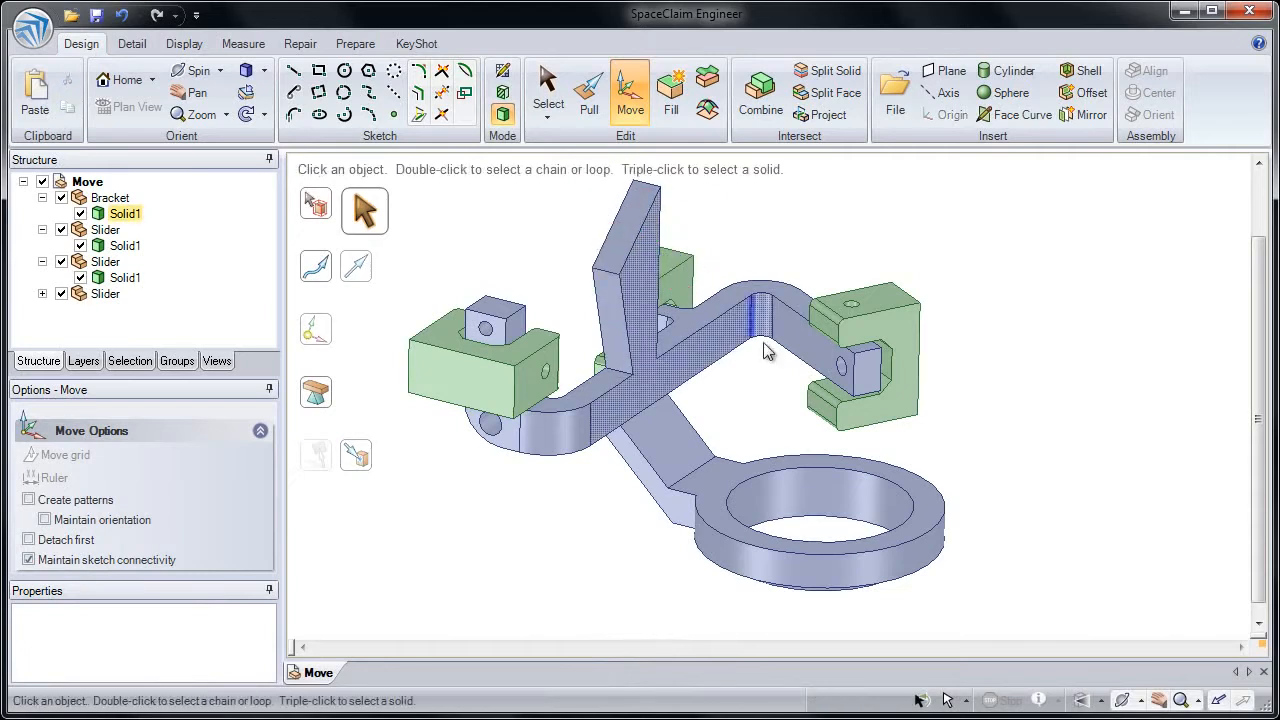
# Step: Try selecting the ring's lower inner edge, then its top face, and moving the face vertically before cancelling
pyautogui.scroll(4, 796, 481)
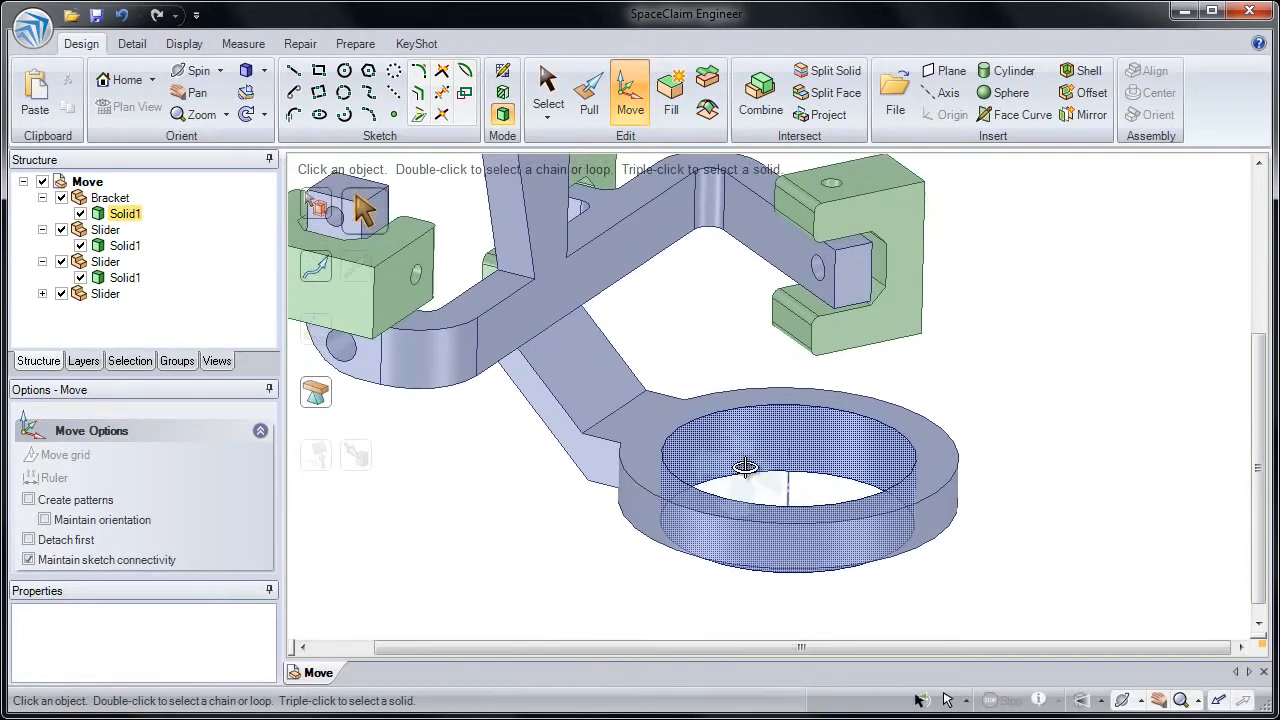
pyautogui.click(743, 475)
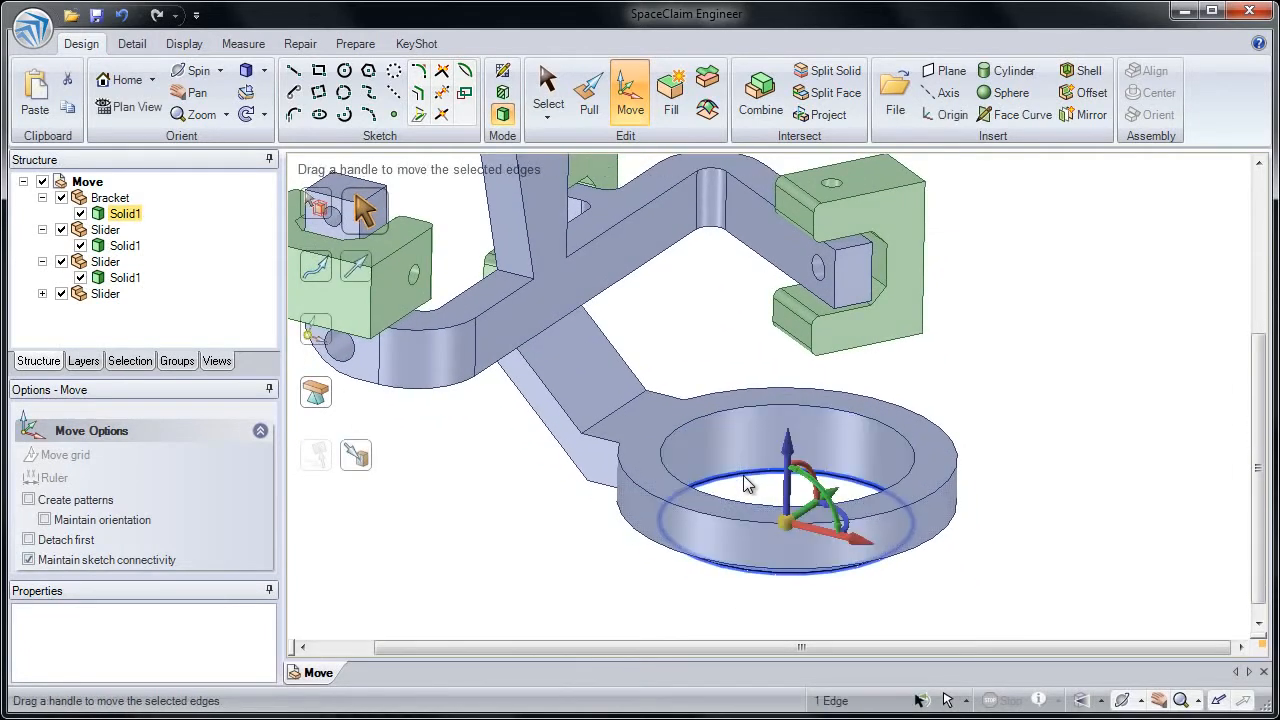
pyautogui.click(696, 422)
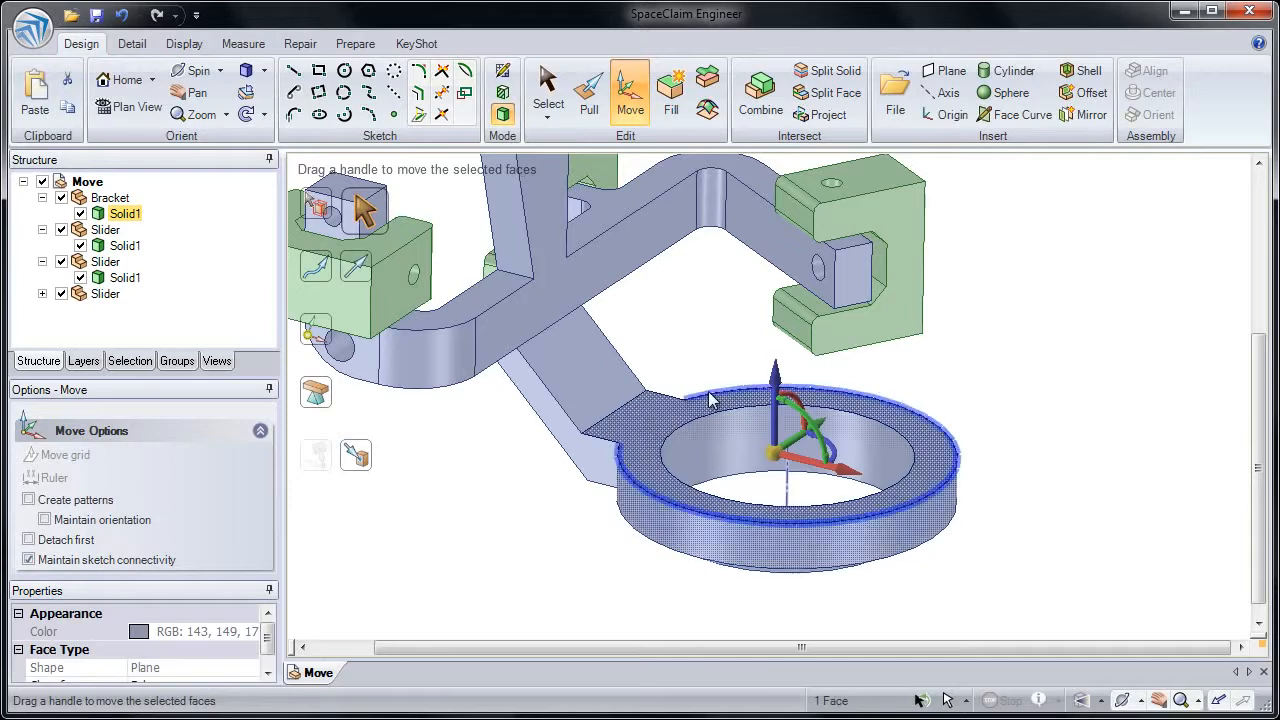
pyautogui.moveTo(776, 374); pyautogui.dragTo(776, 402)
pyautogui.press('Escape')
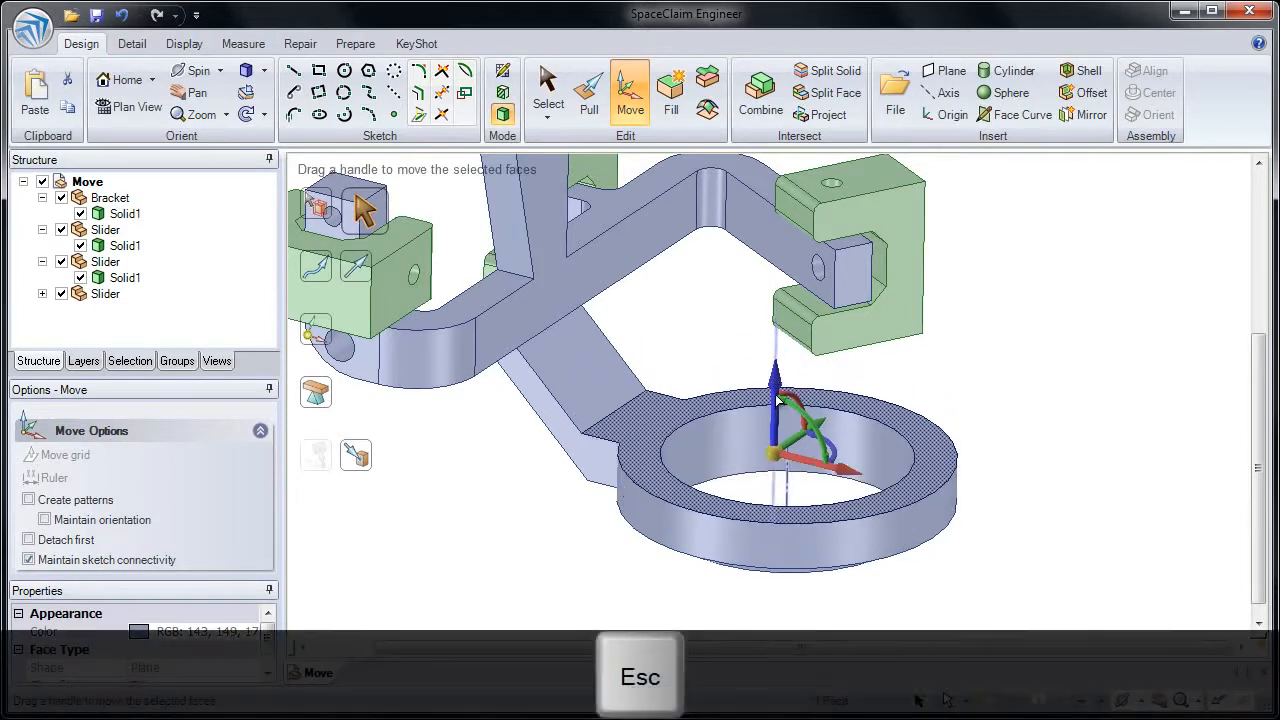
# Step: Select the ring's lower and upper inner circular edges and move them down by 15 mm
pyautogui.click(718, 482)
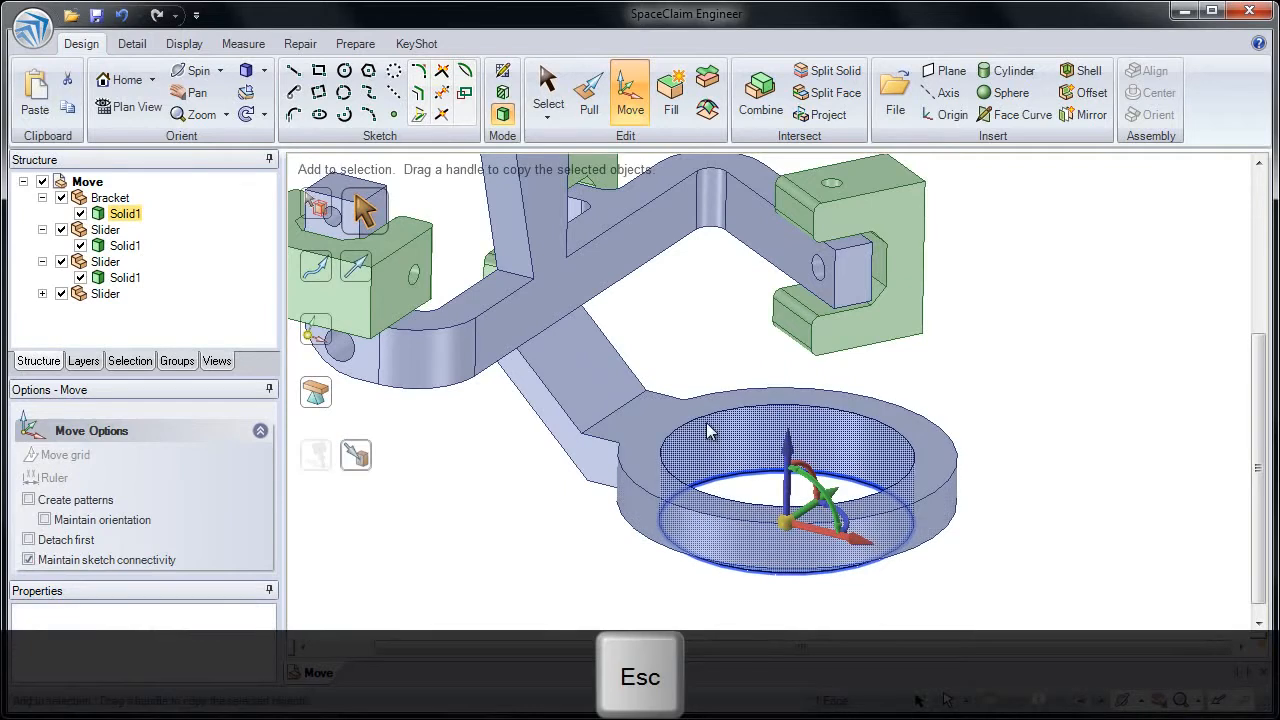
pyautogui.keyDown('ctrl'); pyautogui.click(706, 417); pyautogui.keyUp('ctrl')
pyautogui.moveTo(788, 404); pyautogui.dragTo(735, 433)
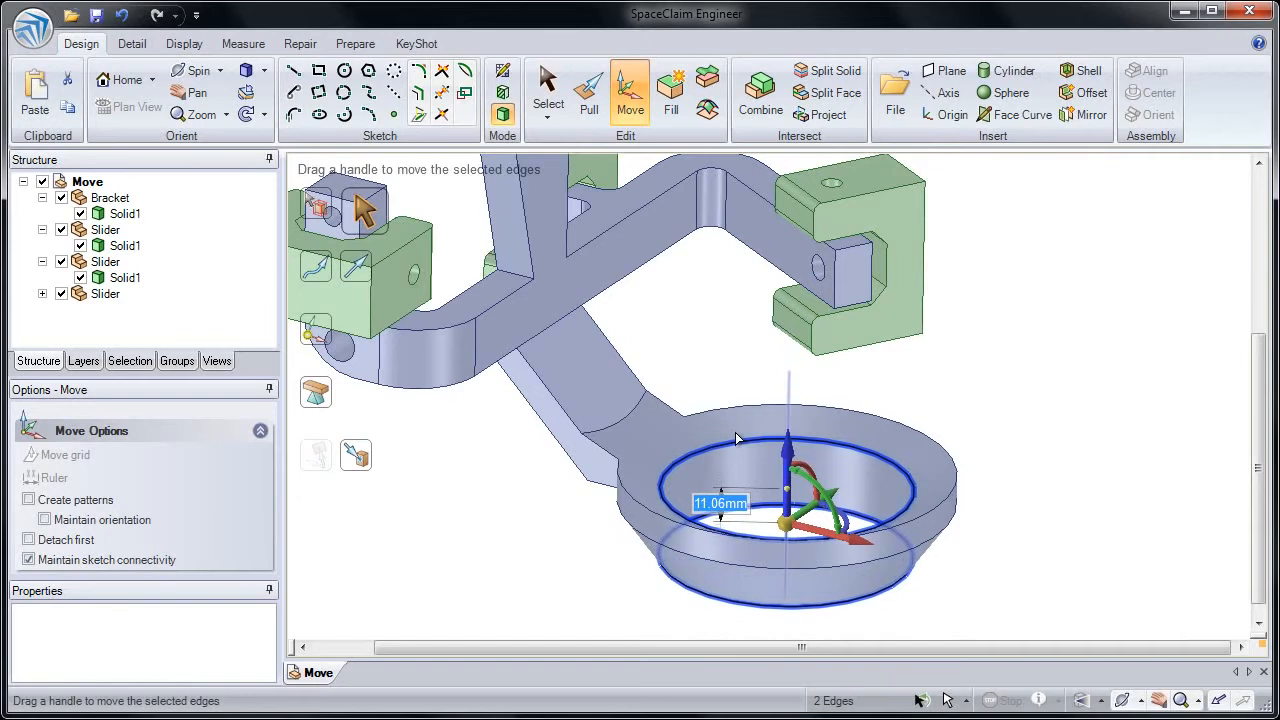
pyautogui.write('15')
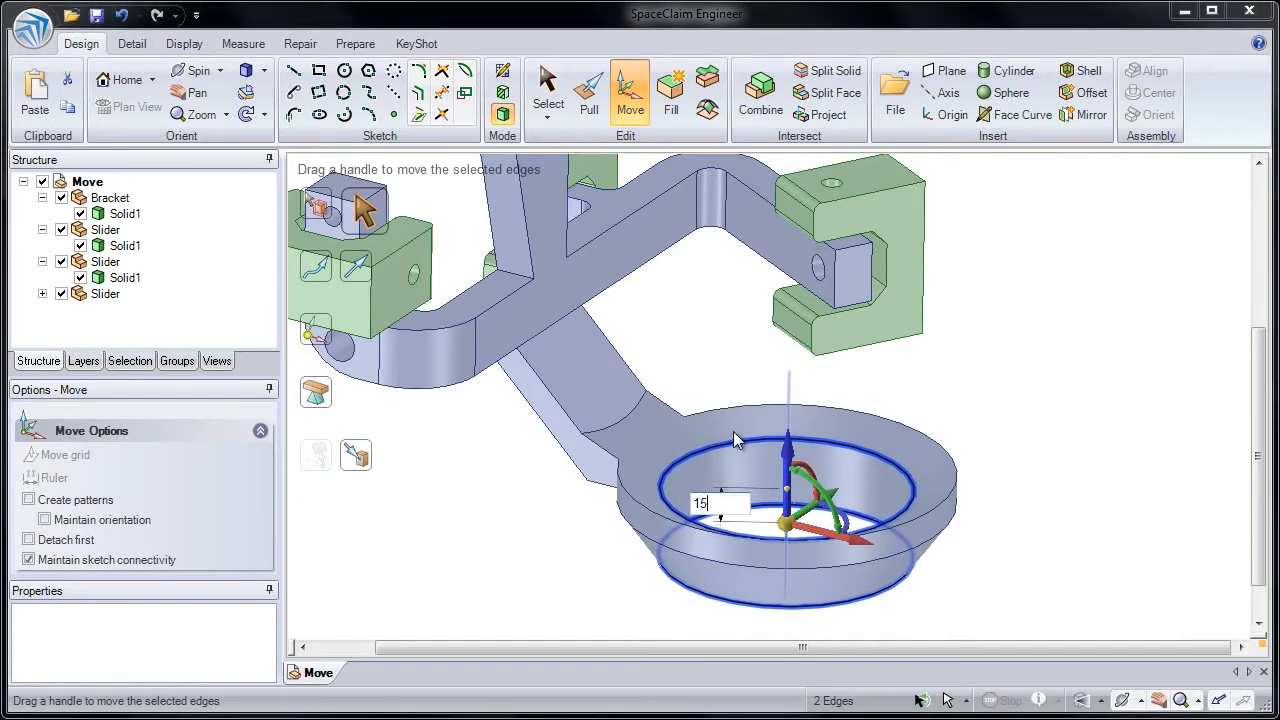
pyautogui.press('Return')
pyautogui.click(735, 381)
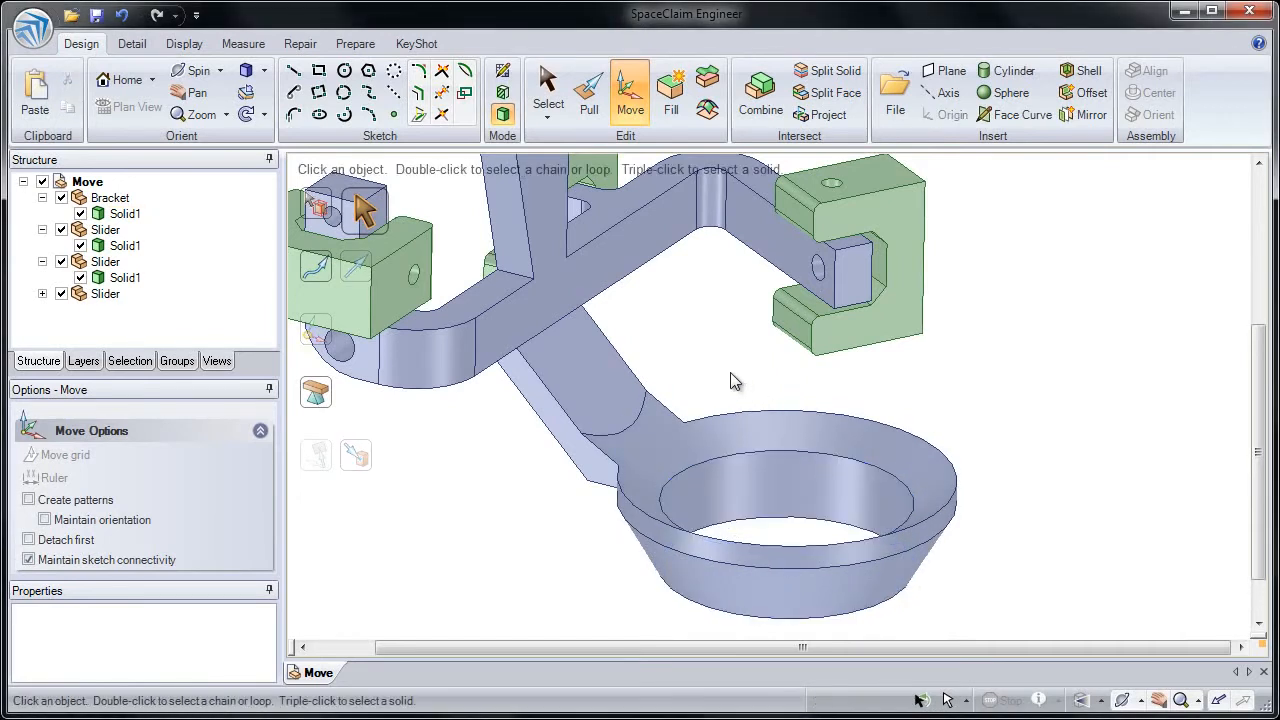
# Step: Box-select the top and hole of the bracket stub above the flat-lying slider, move them up 200 mm, and clear the selection
pyautogui.moveTo(722, 391)
pyautogui.mouseDown(button='middle')
pyautogui.moveTo(605, 368)
pyautogui.moveTo(703, 398)
pyautogui.mouseUp(button='middle')
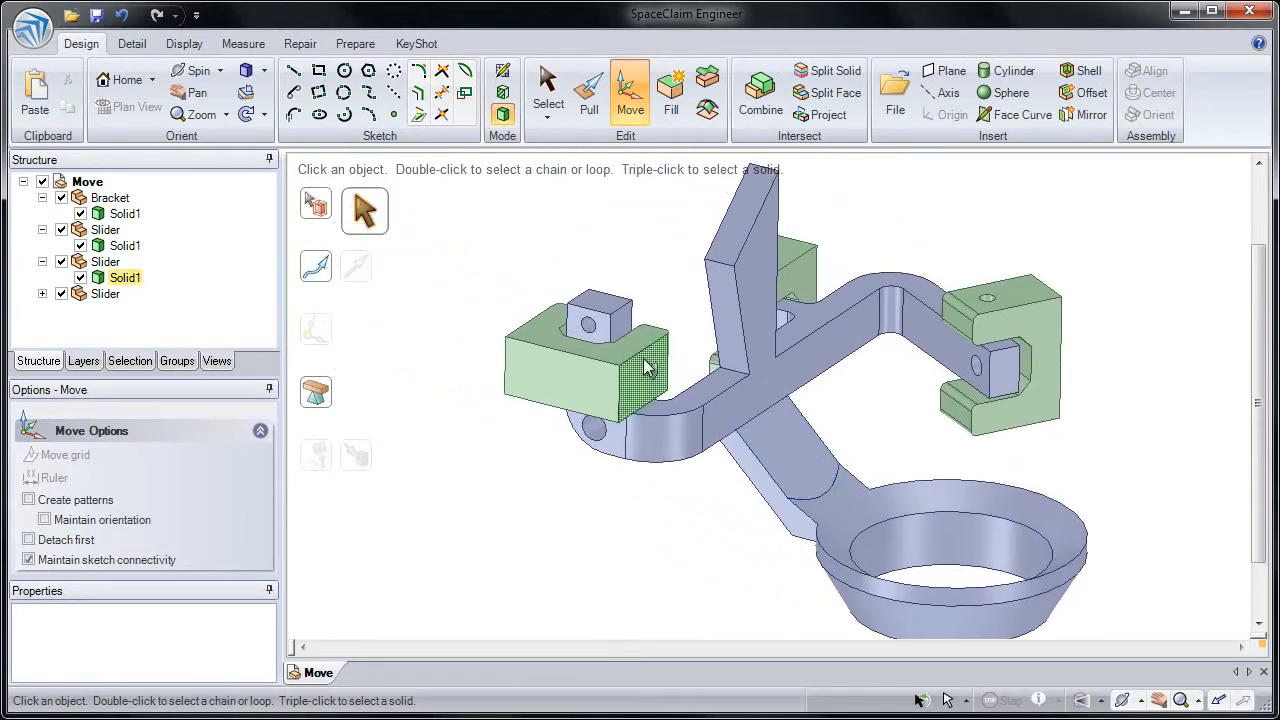
pyautogui.scroll(3, 593, 348)
pyautogui.scroll(2, 605, 344)
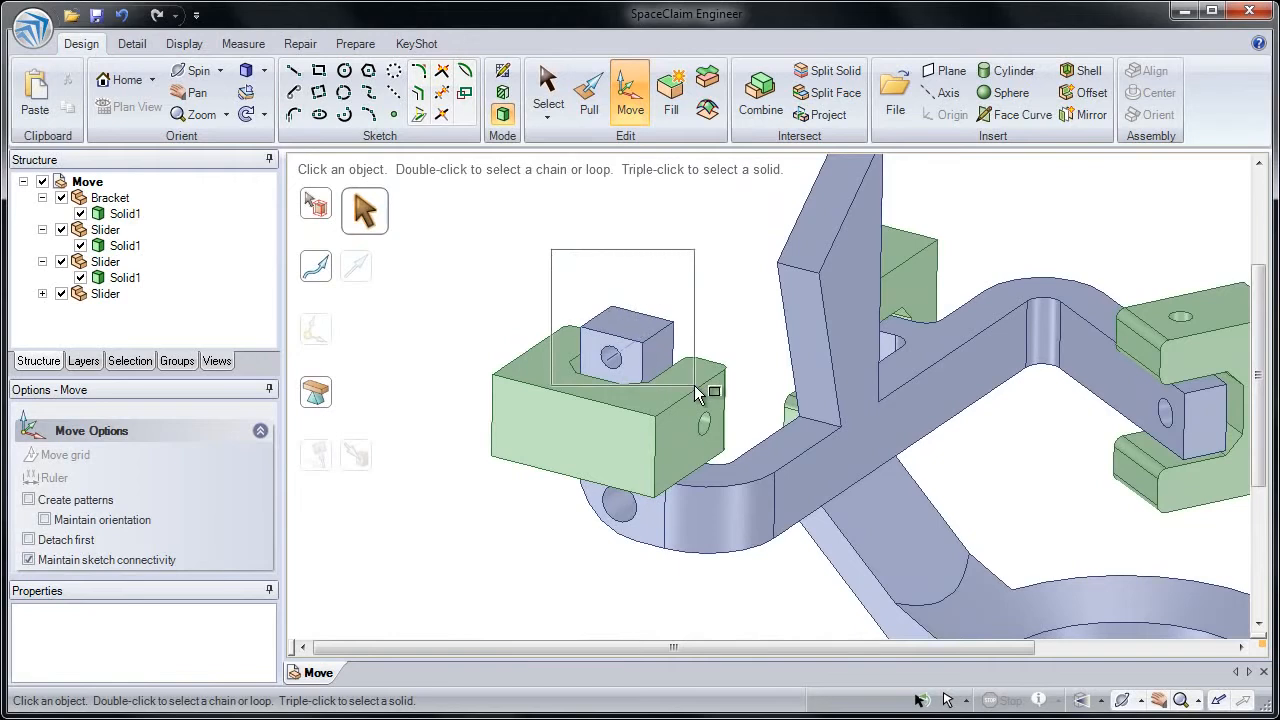
pyautogui.moveTo(697, 393); pyautogui.dragTo(697, 393)
pyautogui.scroll(-4, 684, 440)
pyautogui.keyDown('ctrl'); pyautogui.moveTo(670, 332); pyautogui.dragTo(645, 375, button='middle'); pyautogui.keyUp('ctrl')
pyautogui.moveTo(630, 352); pyautogui.dragTo(614, 182)
pyautogui.write('200')
pyautogui.press('Return')
pyautogui.scroll(-3, 608, 169)
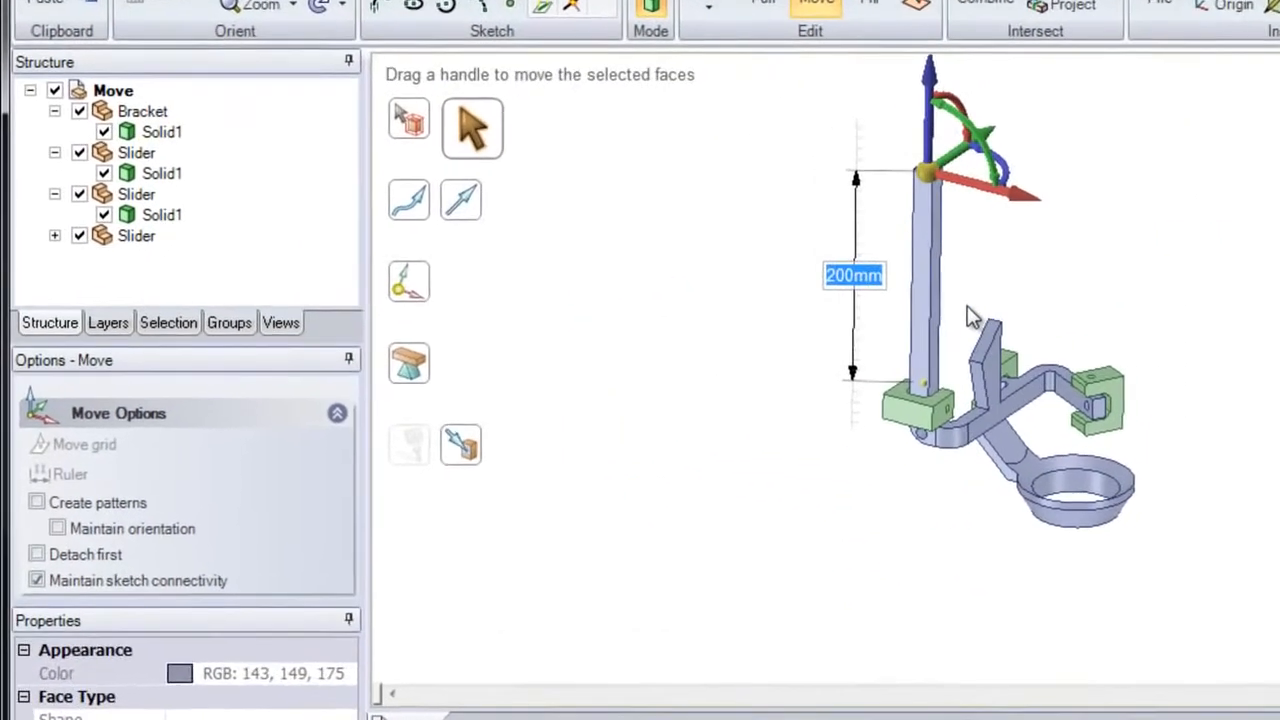
pyautogui.click(968, 310)
pyautogui.scroll(5, 963, 420)
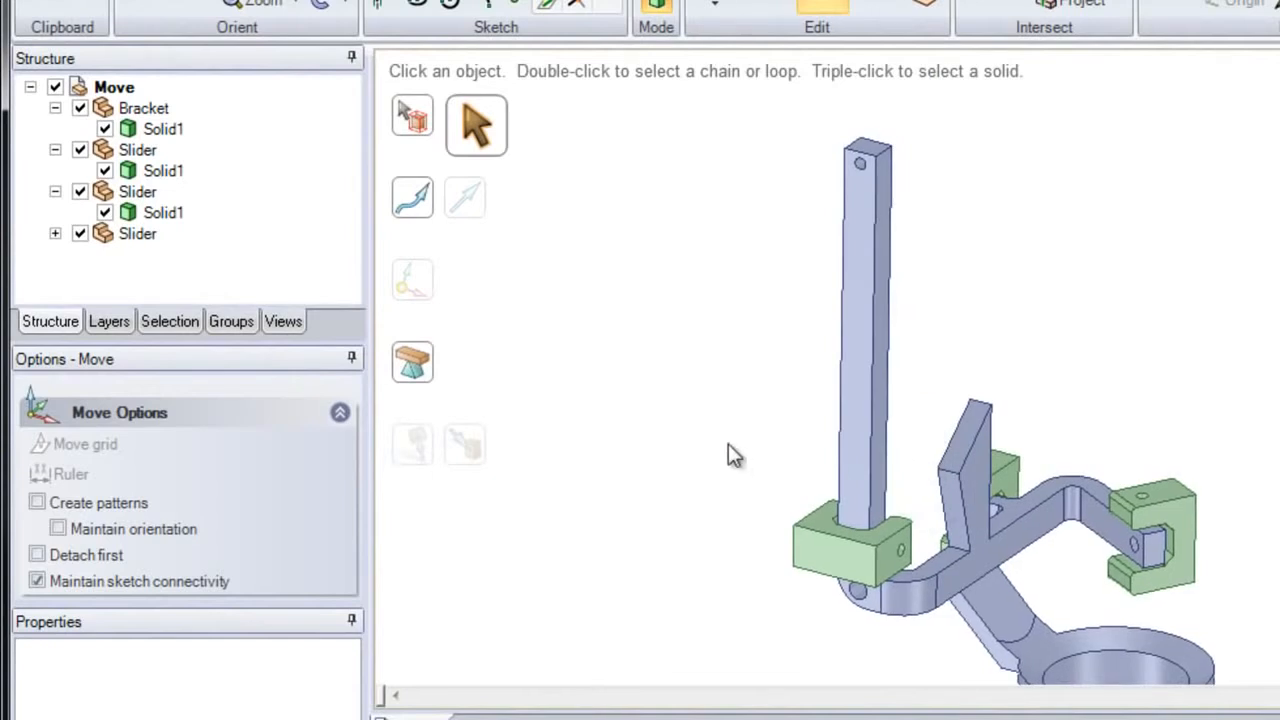
# Step: Select the slider component at the base of the upright post and pattern it upward along the post by about 159 mm
pyautogui.click(423, 130)
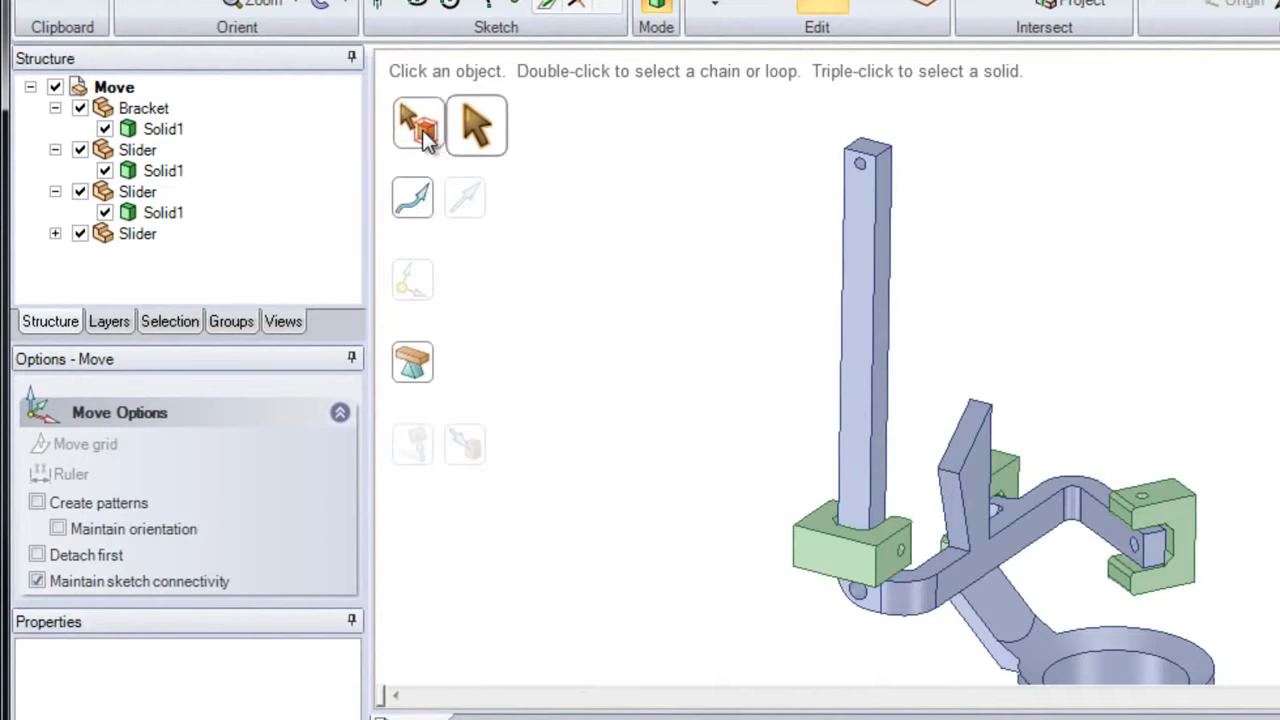
pyautogui.click(830, 568)
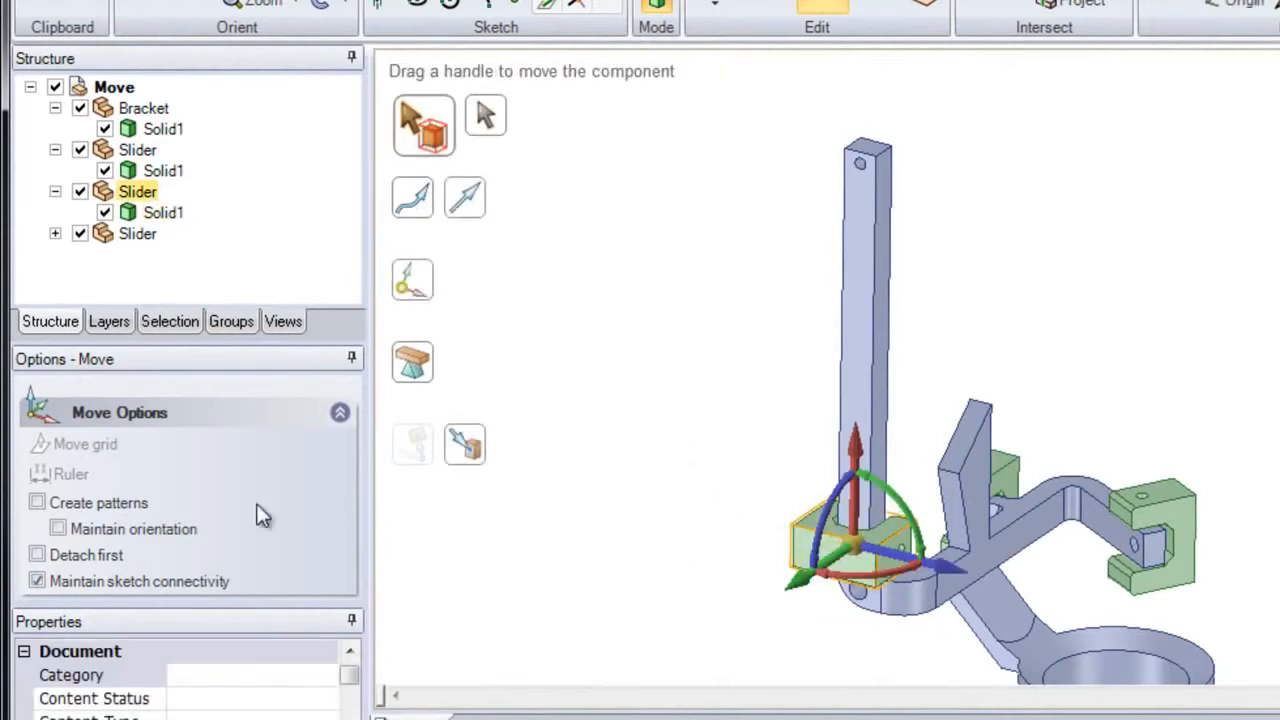
pyautogui.click(137, 504)
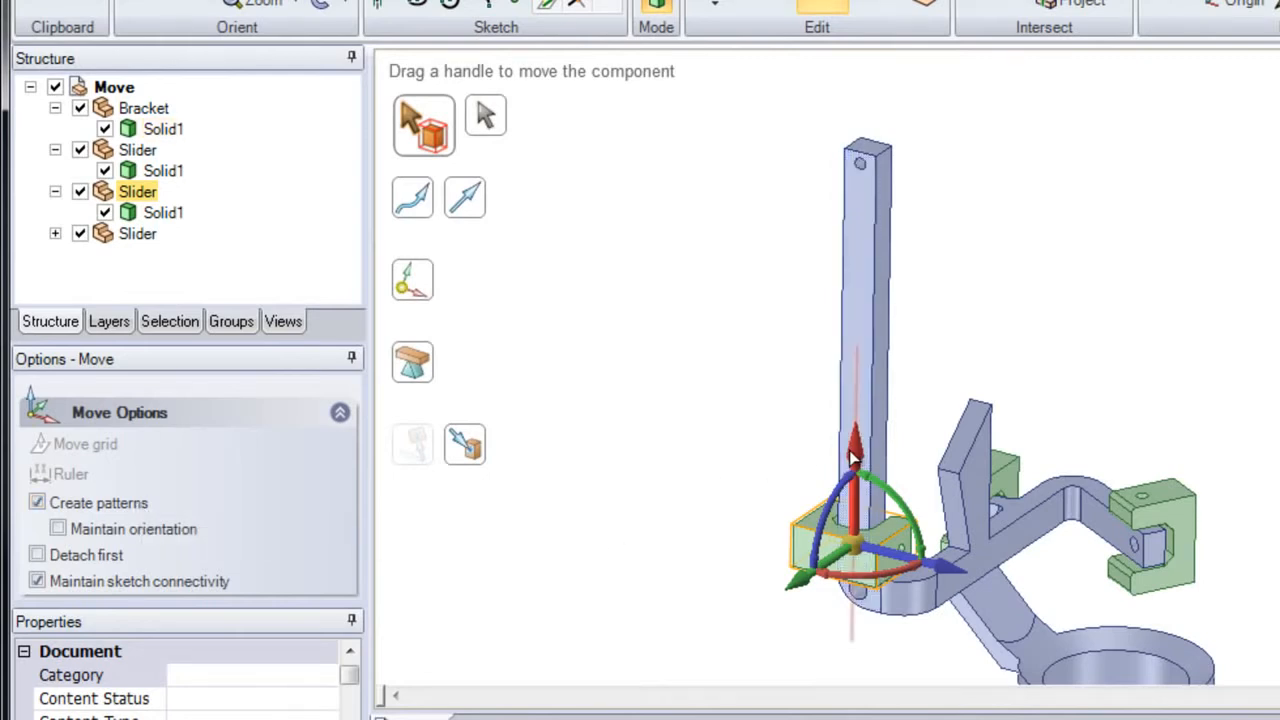
pyautogui.moveTo(853, 450); pyautogui.dragTo(795, 177)
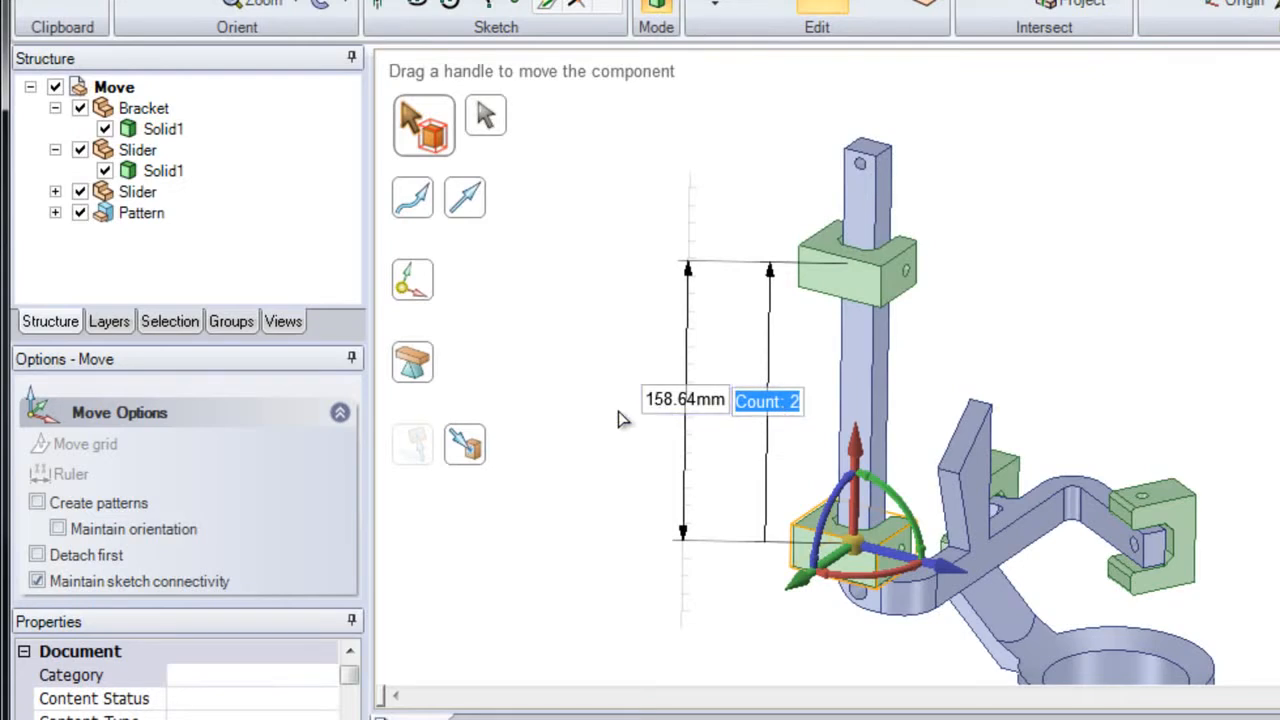
# Step: Set the slider pattern's overall length to 200 mm
pyautogui.press('Tab')
pyautogui.press('Tab')
pyautogui.press('Tab')
pyautogui.press('Tab')
pyautogui.press('Tab')
pyautogui.press('Tab')
pyautogui.press('Tab')
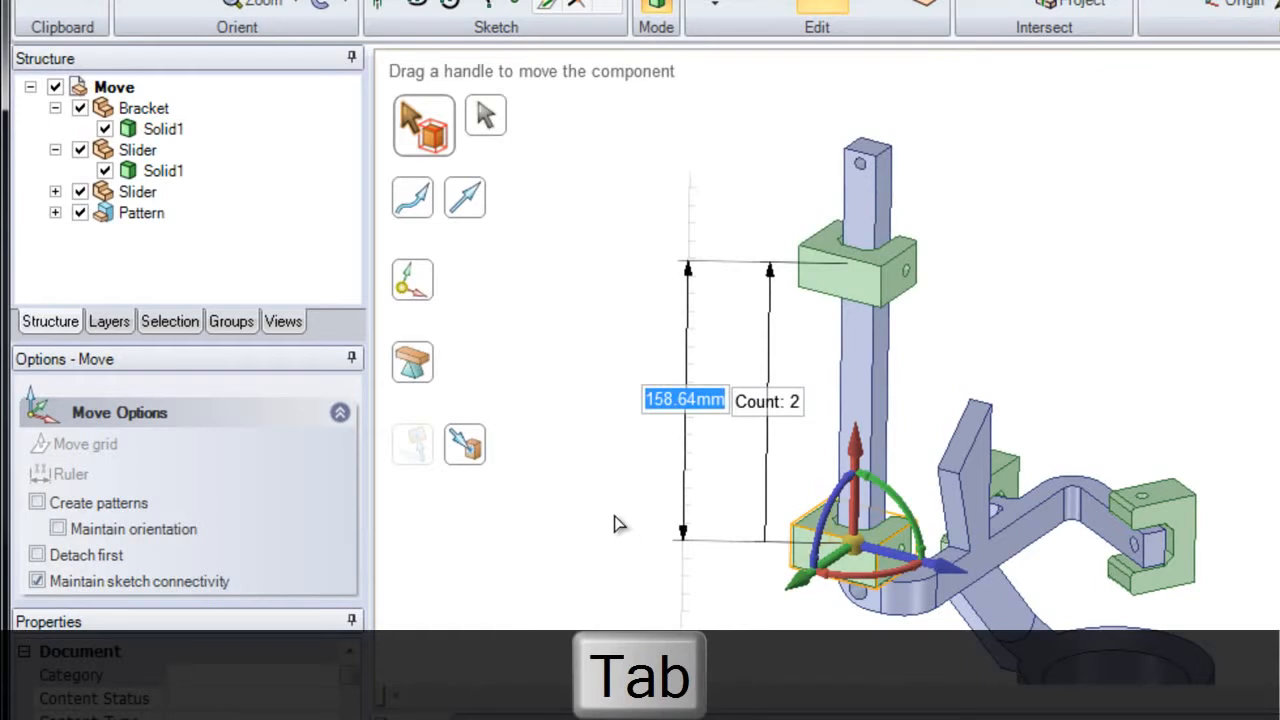
pyautogui.write('200')
# Step: Set the slider pattern's count to 4
pyautogui.press('Tab')
pyautogui.press('Tab')
pyautogui.press('Tab')
pyautogui.press('Tab')
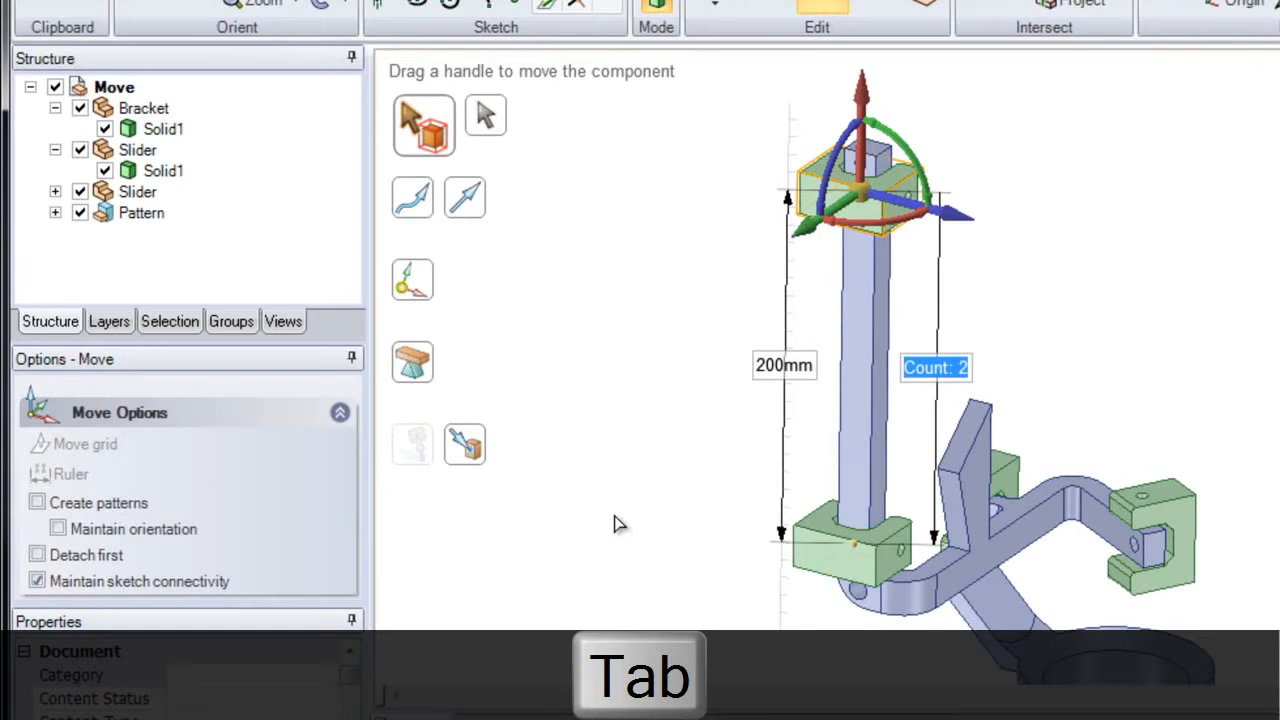
pyautogui.write('4')
pyautogui.press('Return')
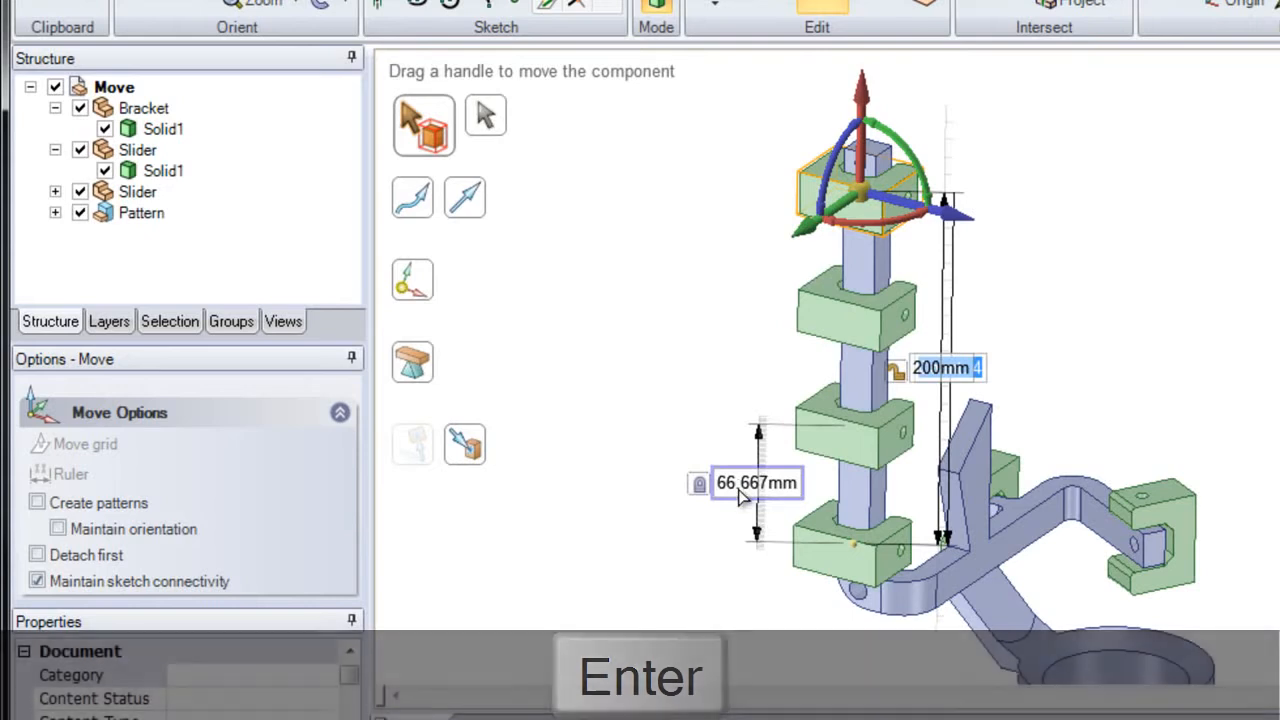
# Step: Clear the selection and expand the Pattern component in the structure tree to examine its slider instances
pyautogui.moveTo(945, 403)
pyautogui.mouseDown(button='middle')
pyautogui.moveTo(909, 419)
pyautogui.moveTo(930, 391)
pyautogui.mouseUp(button='middle')
pyautogui.click(975, 389)
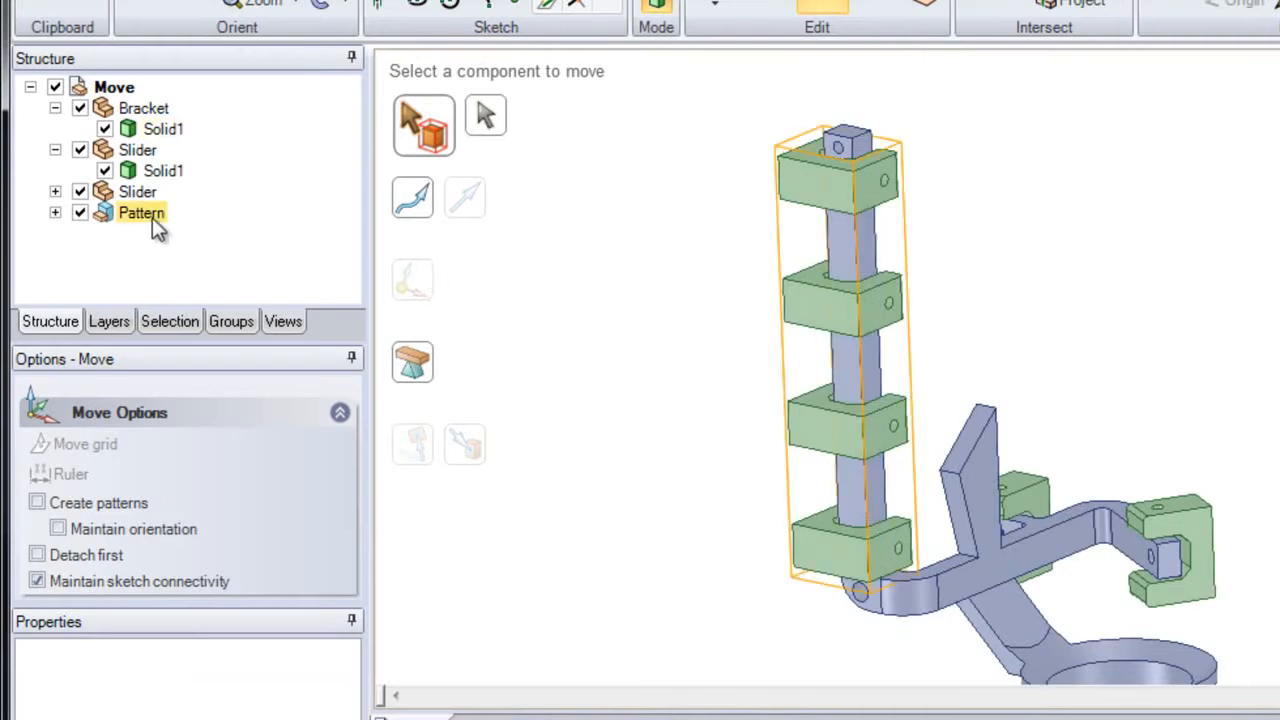
pyautogui.click(55, 213)
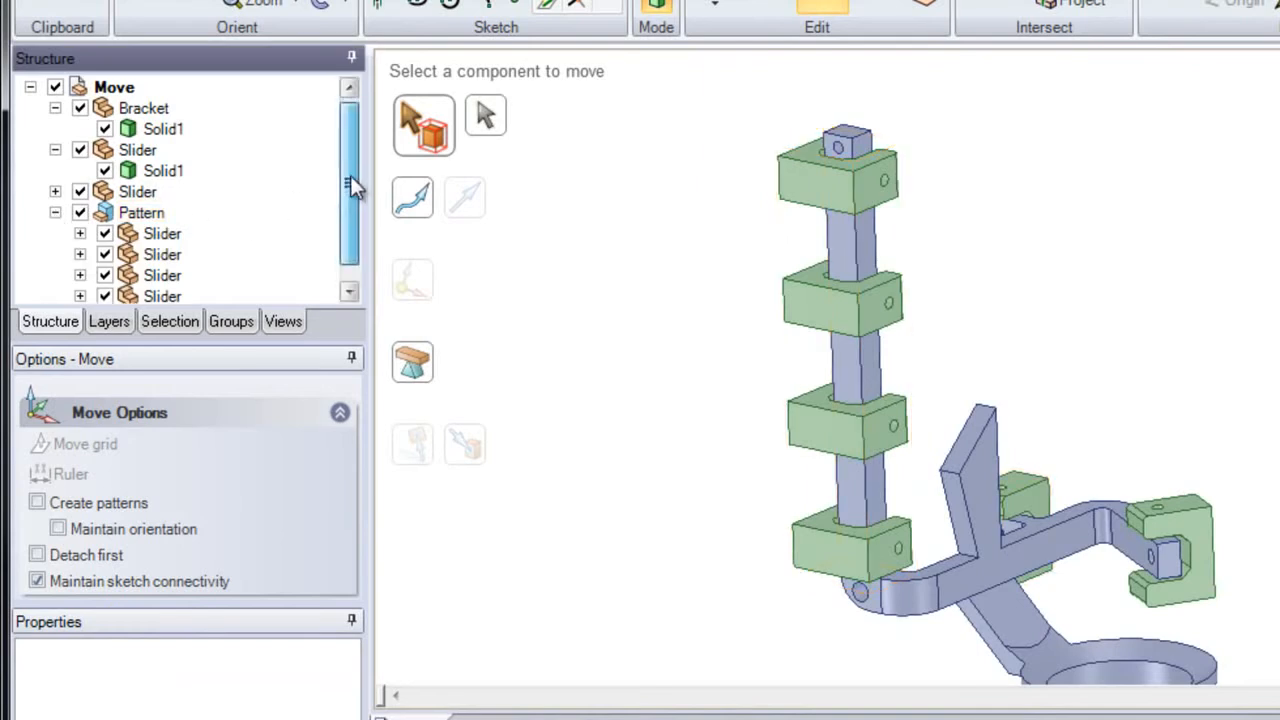
pyautogui.moveTo(350, 171); pyautogui.dragTo(350, 199)
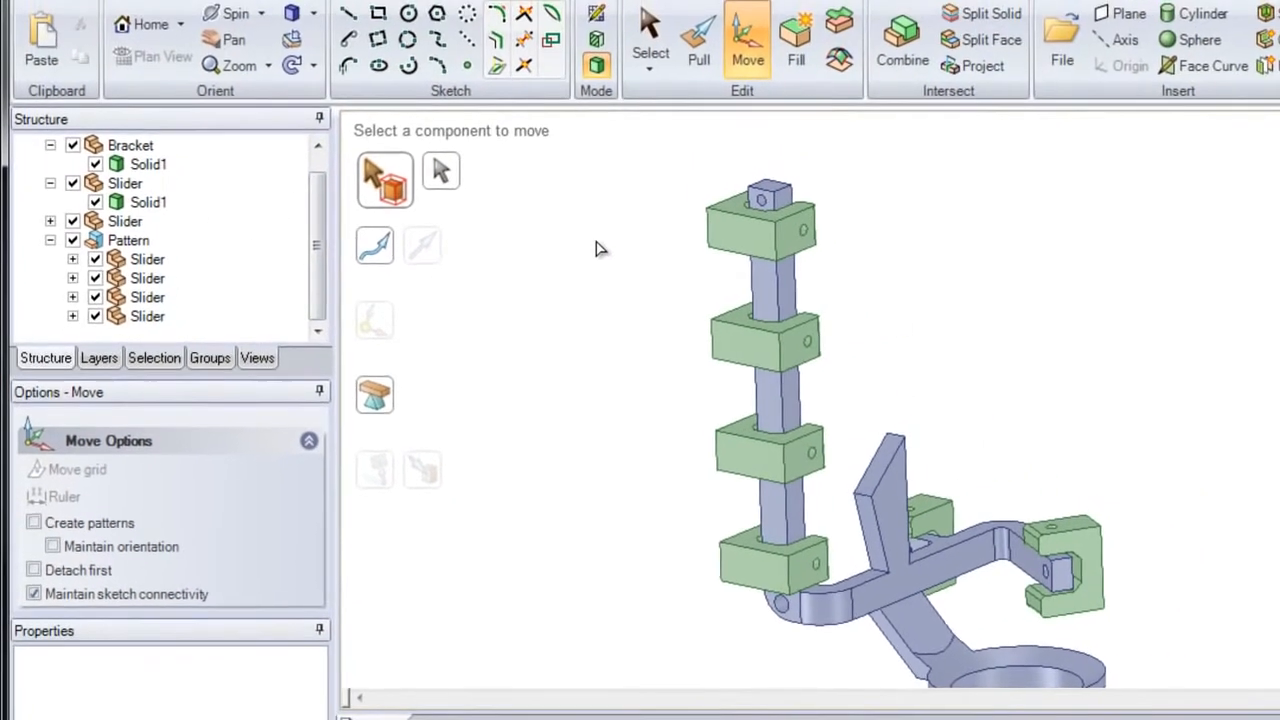
# Step: Try to pull the front face of the second slider from the top of the pattern
pyautogui.click(697, 55)
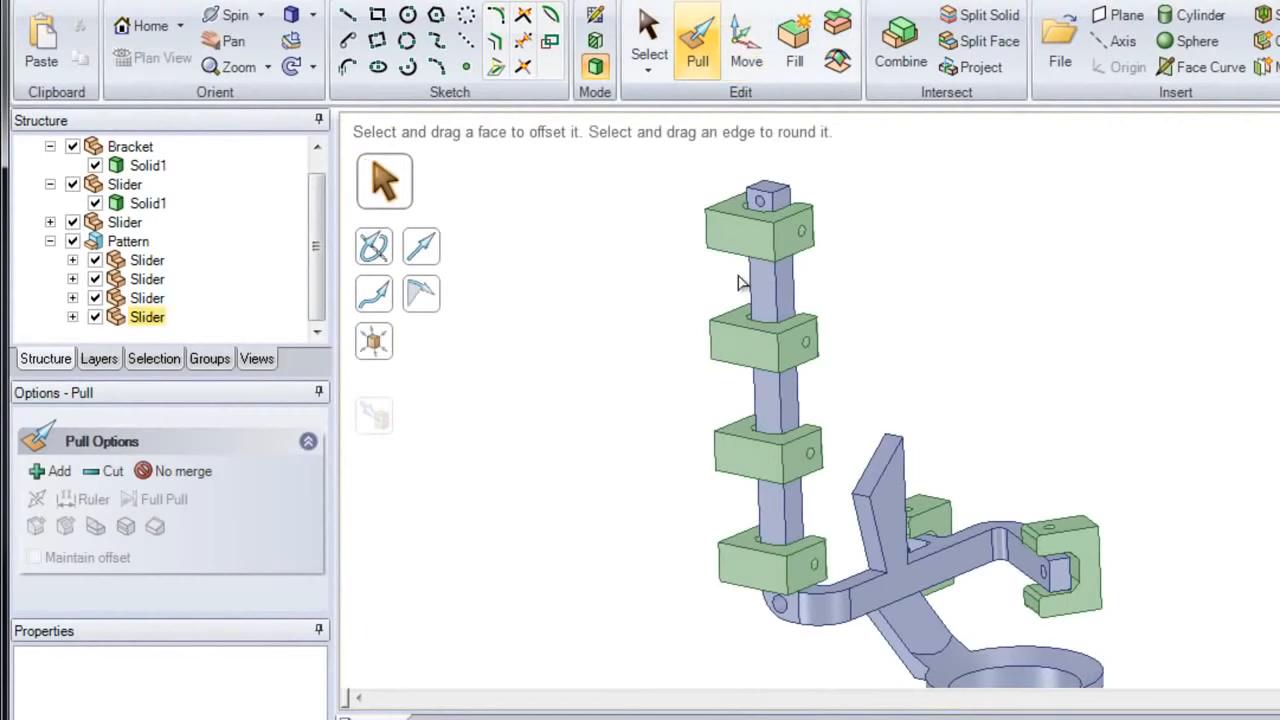
pyautogui.click(758, 349)
pyautogui.moveTo(758, 349); pyautogui.dragTo(720, 343)
pyautogui.press('Escape')
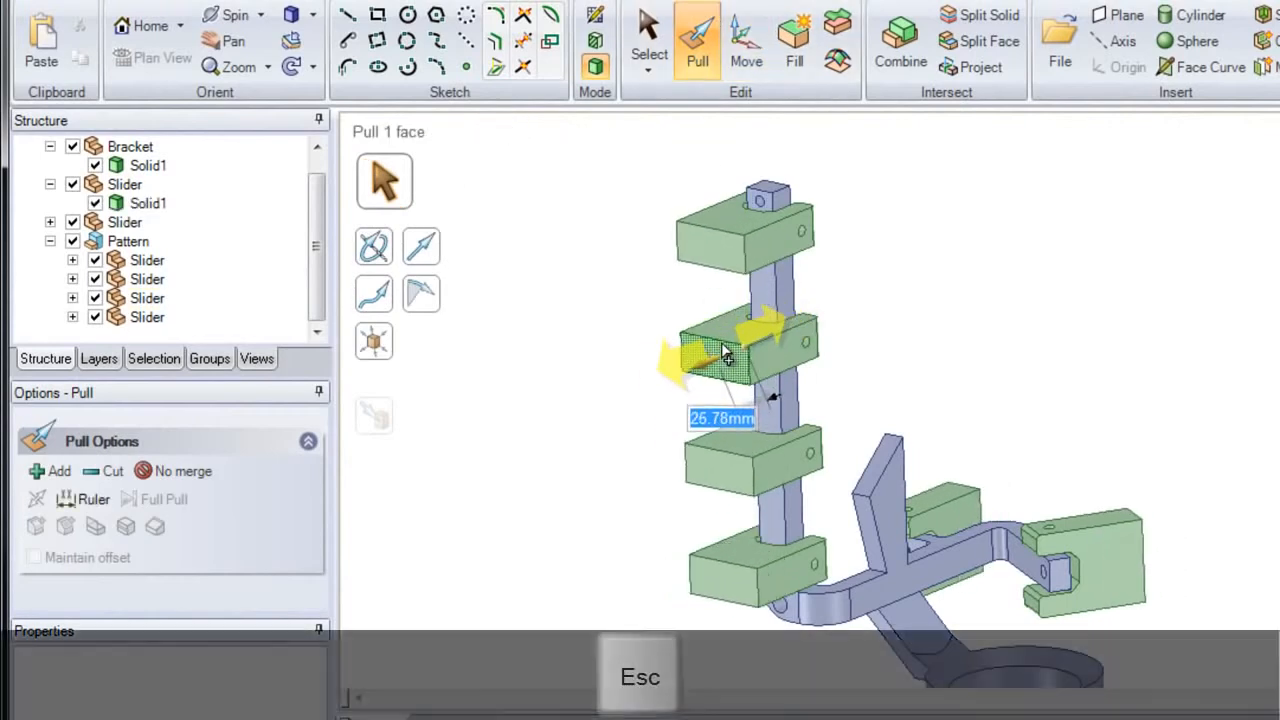
# Step: Select the top slider's front face, change the pattern count to 6, and clear the selection
pyautogui.click(648, 50)
pyautogui.click(723, 244)
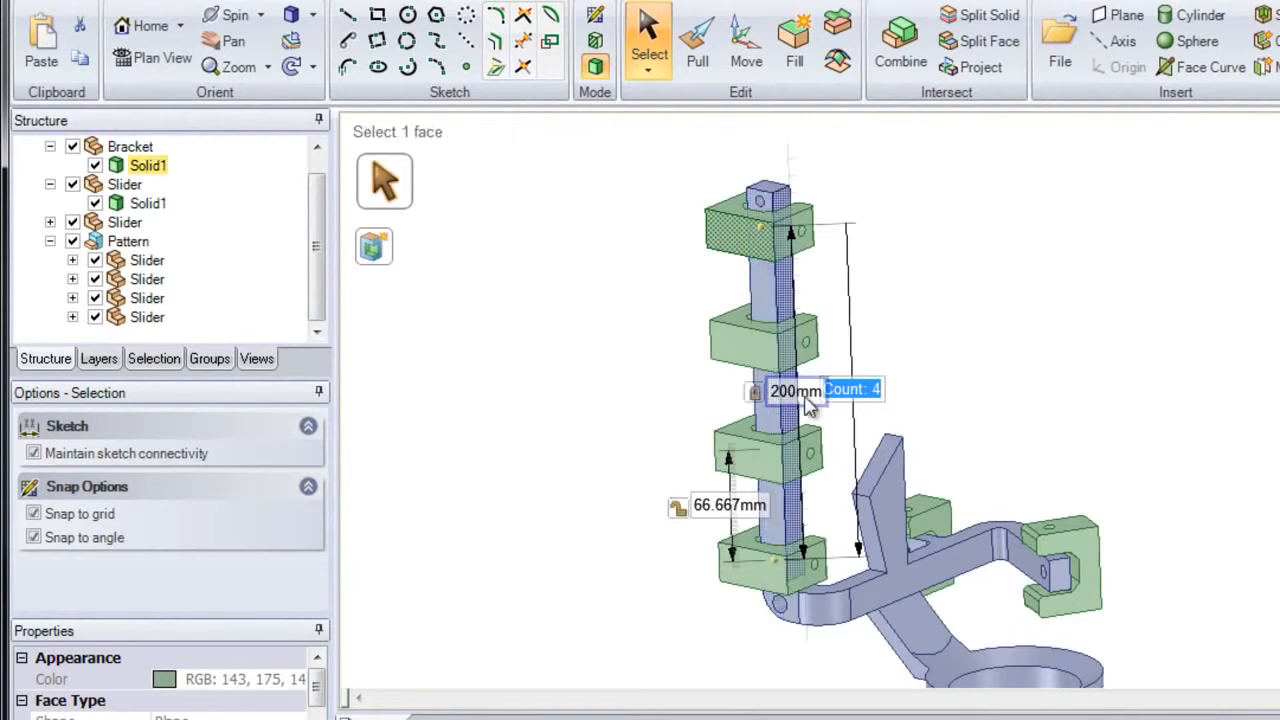
pyautogui.press('BackSpace')
pyautogui.write('6')
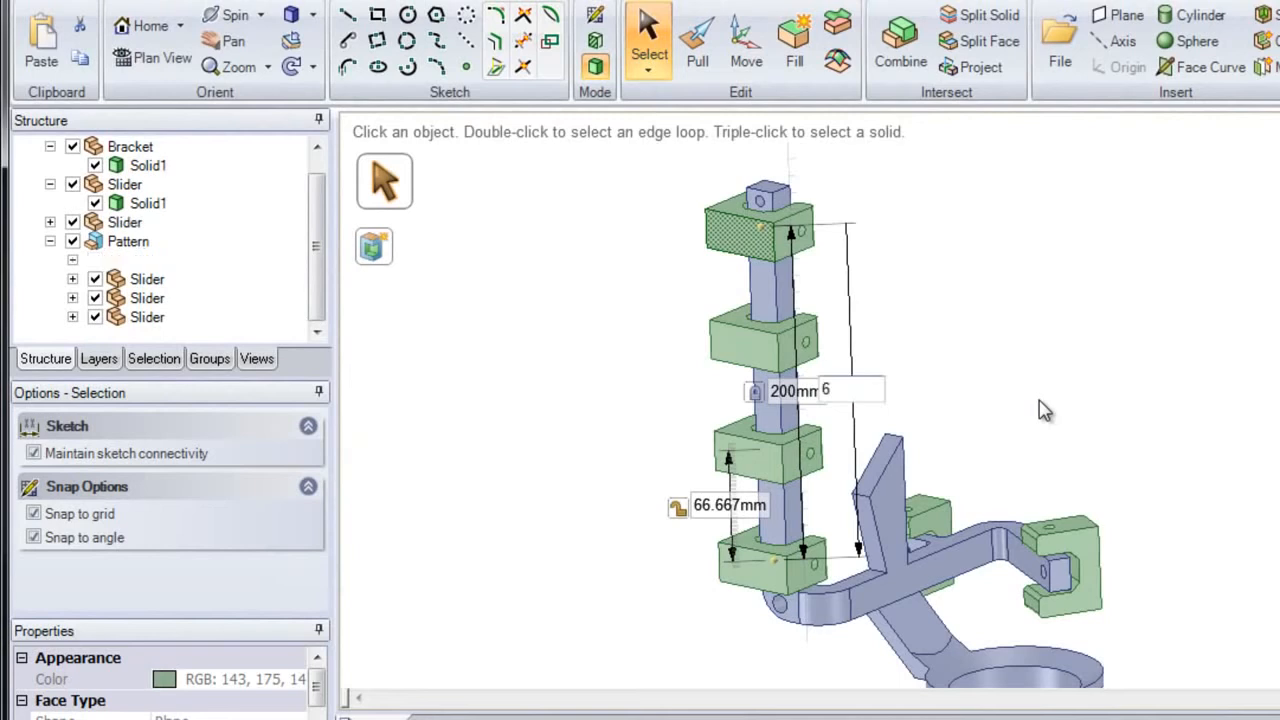
pyautogui.press('Return')
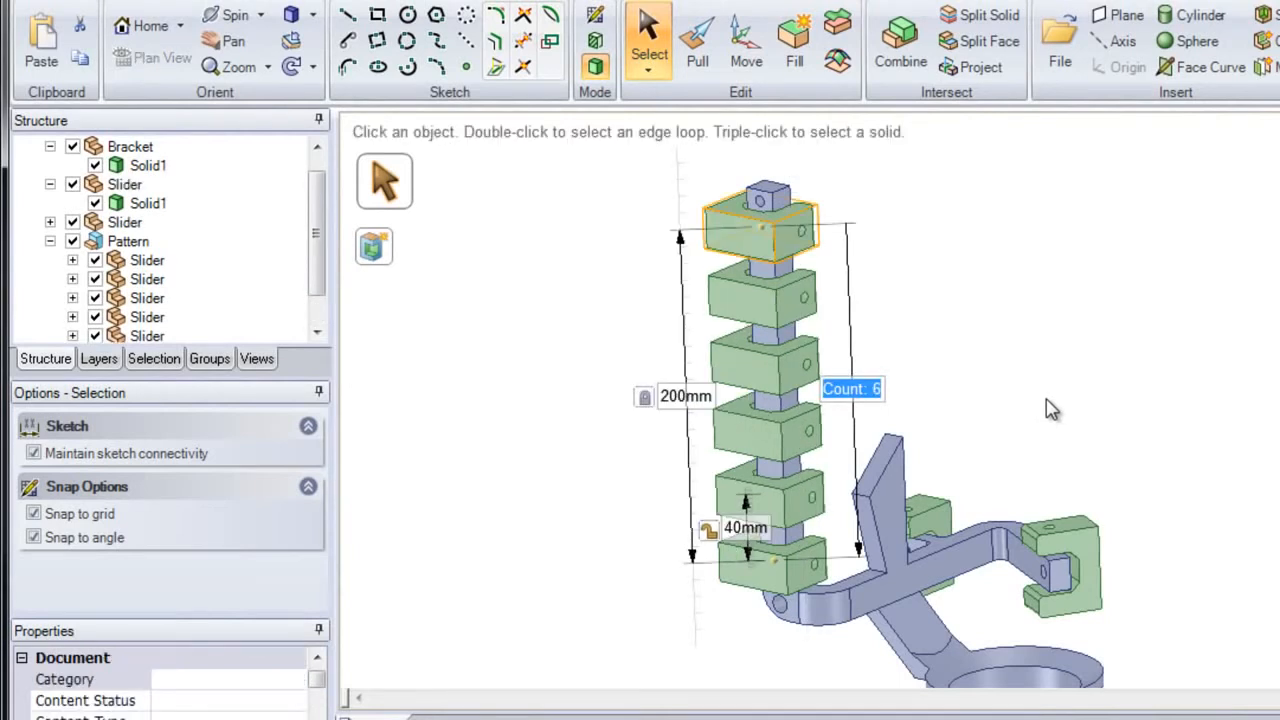
pyautogui.click(1047, 400)
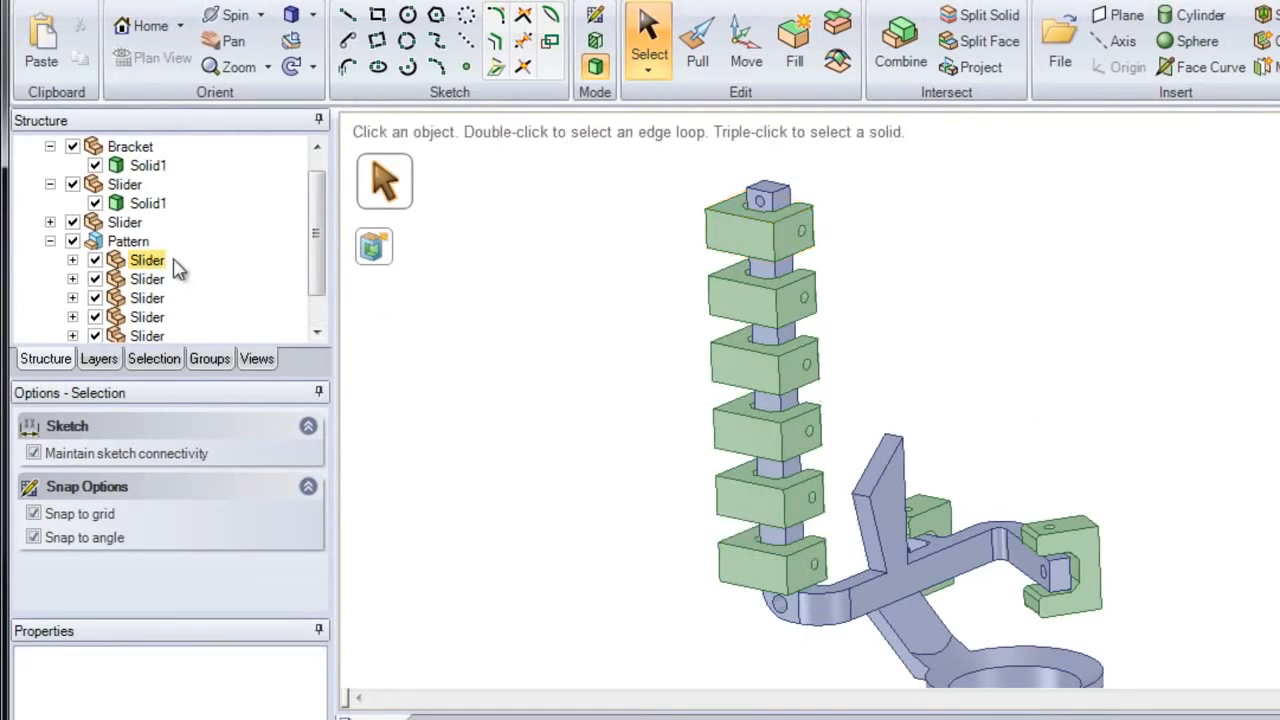
# Step: Select all six sliders inside the Pattern component and relocate them directly under the top-level Move component
pyautogui.moveTo(317, 257); pyautogui.dragTo(316, 303)
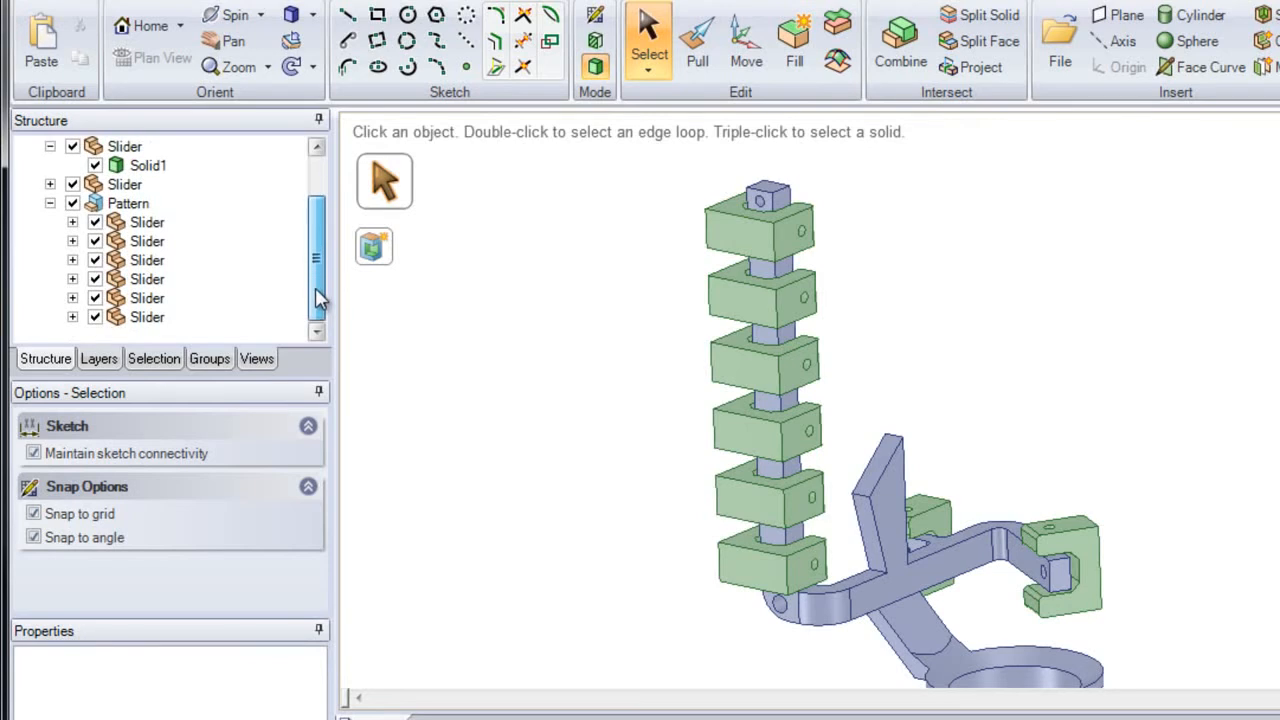
pyautogui.click(146, 224)
pyautogui.keyDown('shift'); pyautogui.click(147, 318); pyautogui.keyUp('shift')
pyautogui.scroll(2, 147, 329)
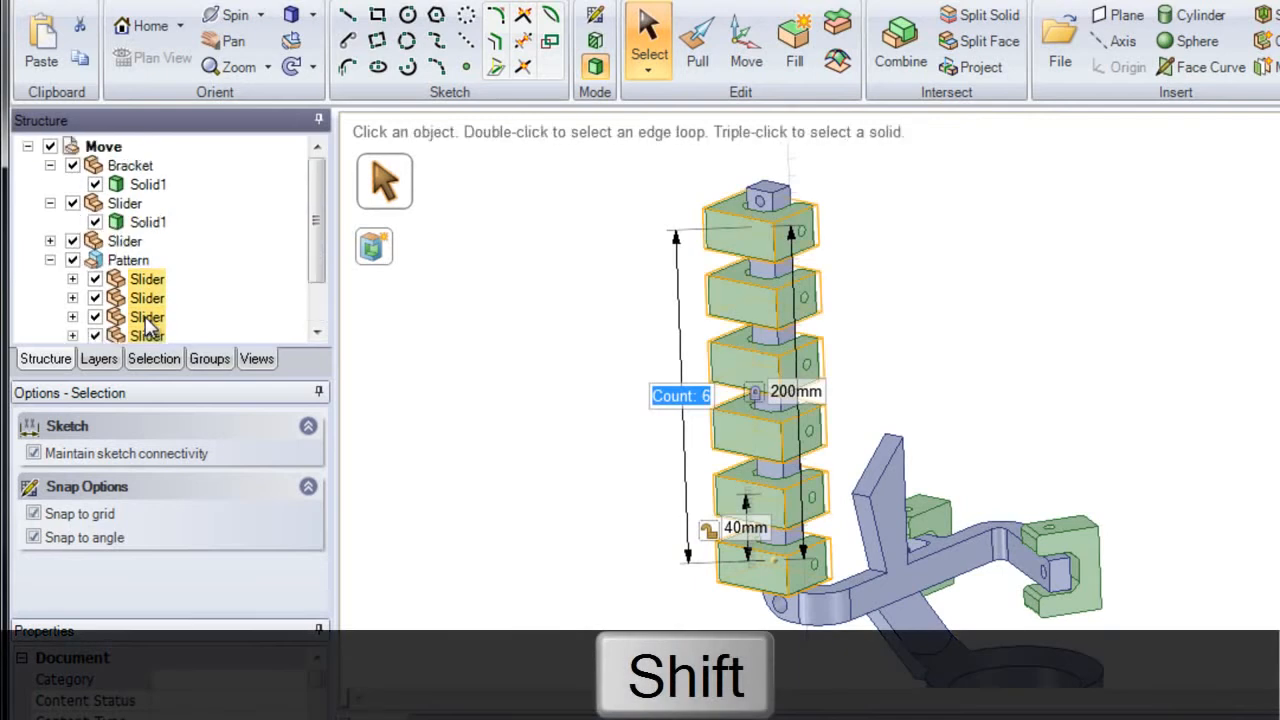
pyautogui.moveTo(141, 296); pyautogui.dragTo(112, 160)
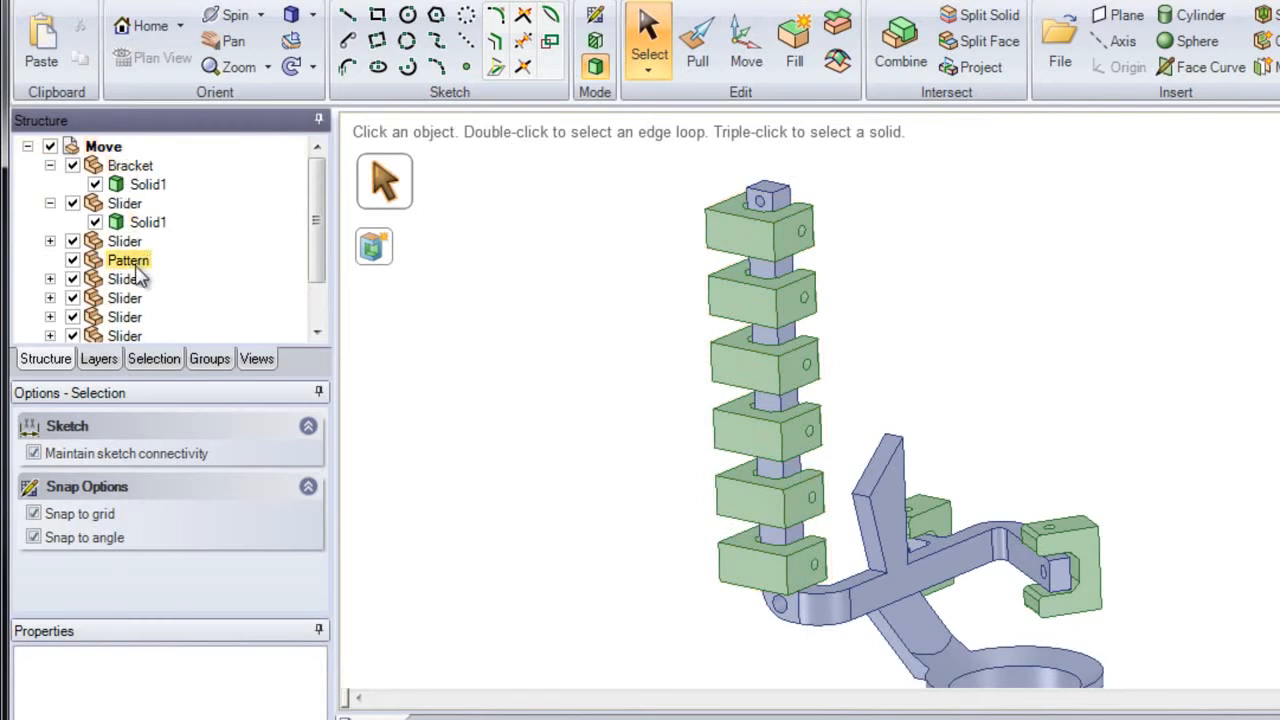
# Step: Check face selection on the ungrouped sliders, then try to pull the top slider's front face
pyautogui.click(740, 232)
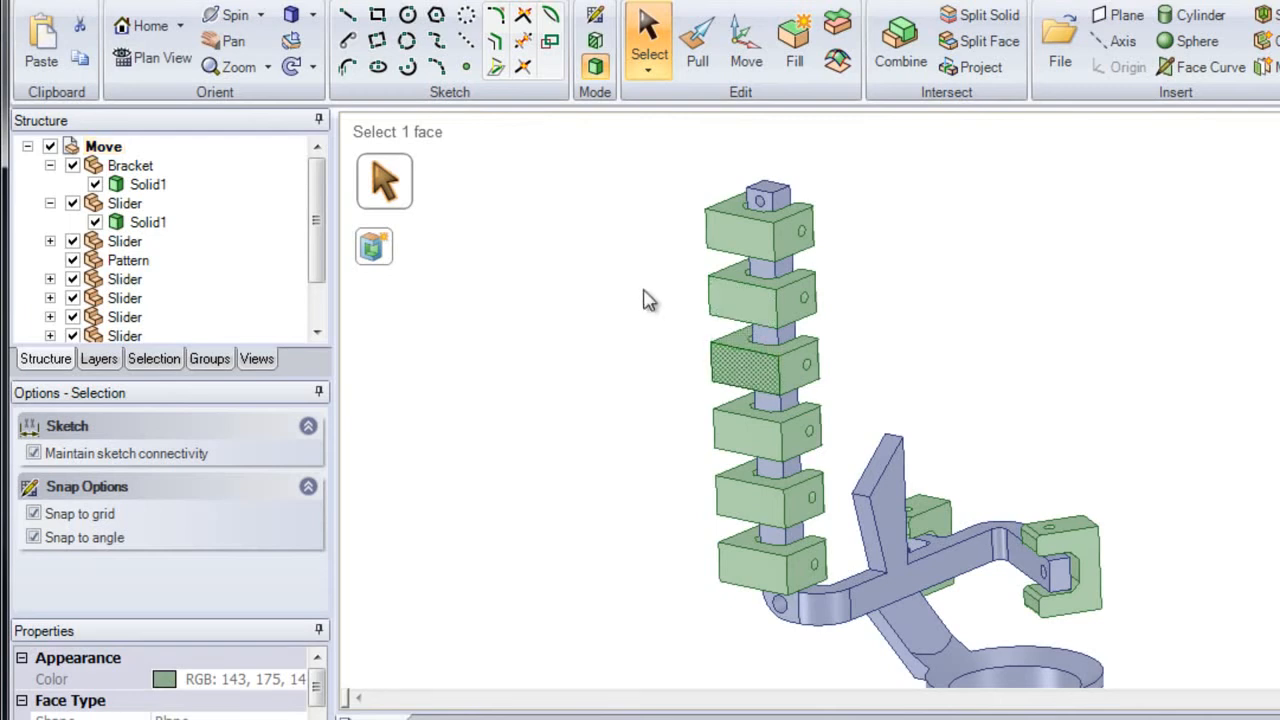
pyautogui.click(668, 258)
pyautogui.click(697, 45)
pyautogui.click(729, 245)
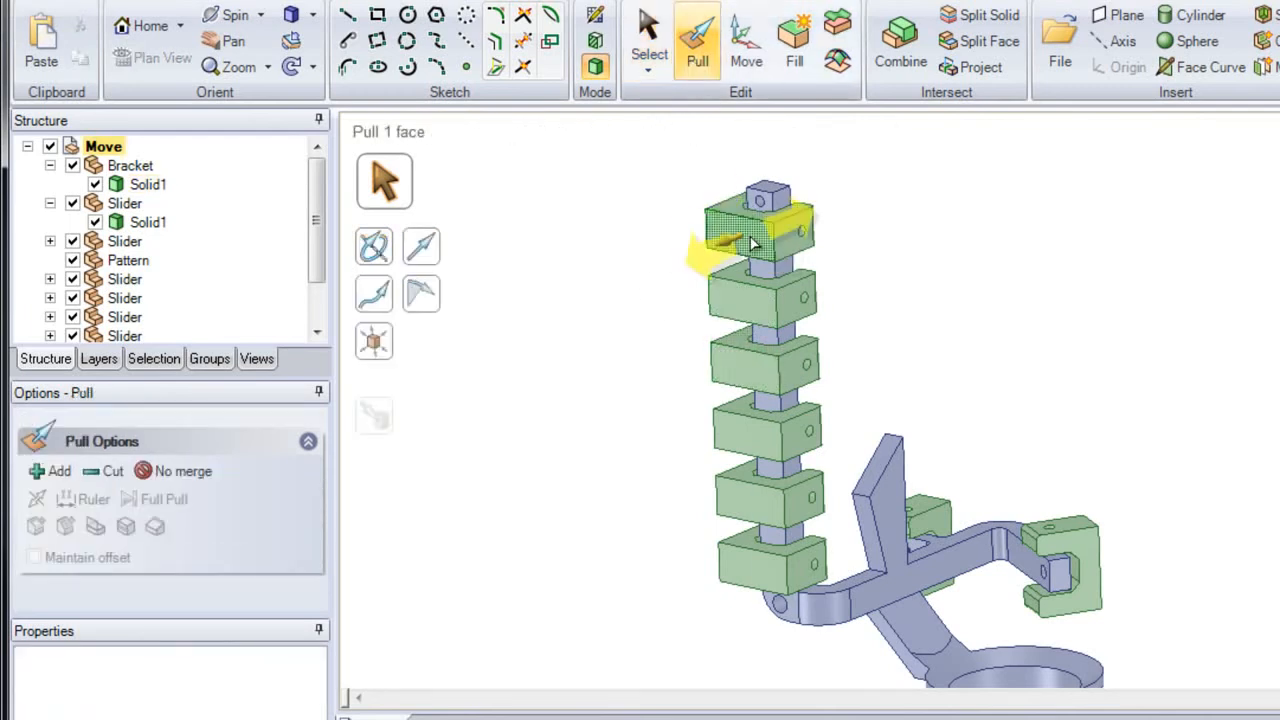
pyautogui.moveTo(752, 246)
pyautogui.mouseDown()
pyautogui.moveTo(625, 285)
pyautogui.moveTo(740, 228)
pyautogui.moveTo(716, 240)
pyautogui.moveTo(728, 250)
pyautogui.mouseUp()
pyautogui.press('Escape')
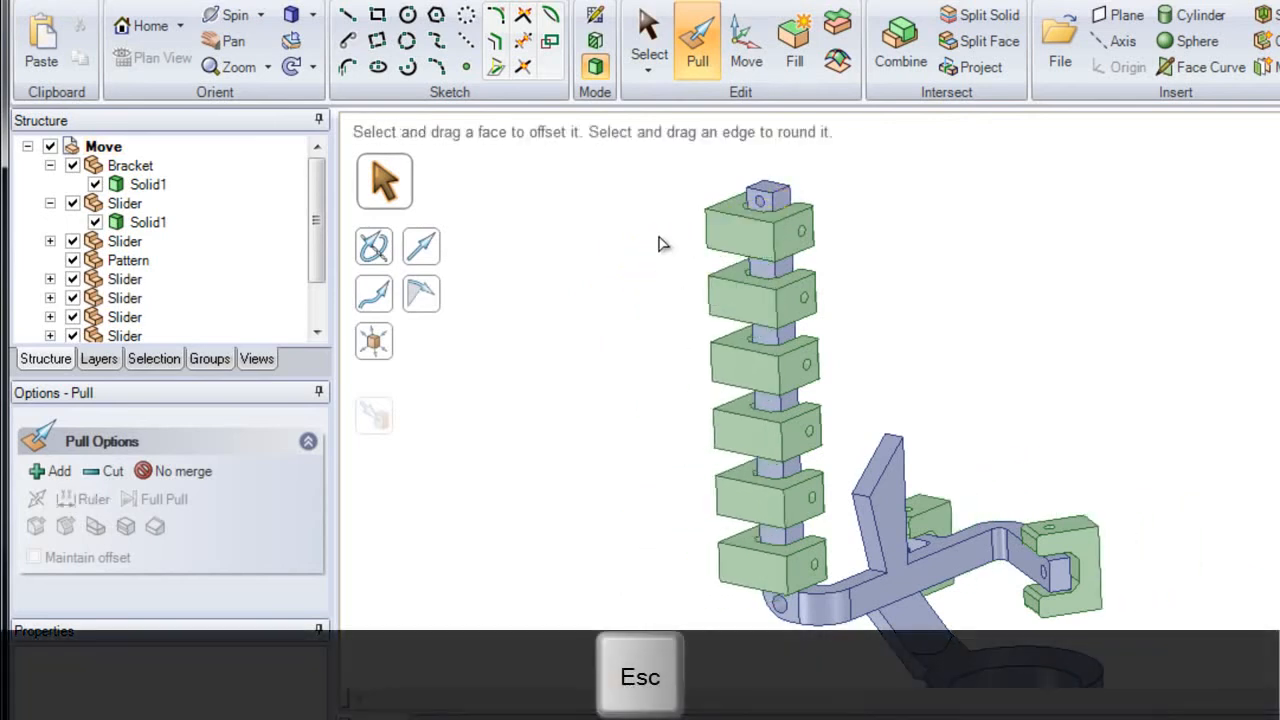
# Step: Return the model to the home view and activate the Move tool
pyautogui.press('h')
pyautogui.press('m')
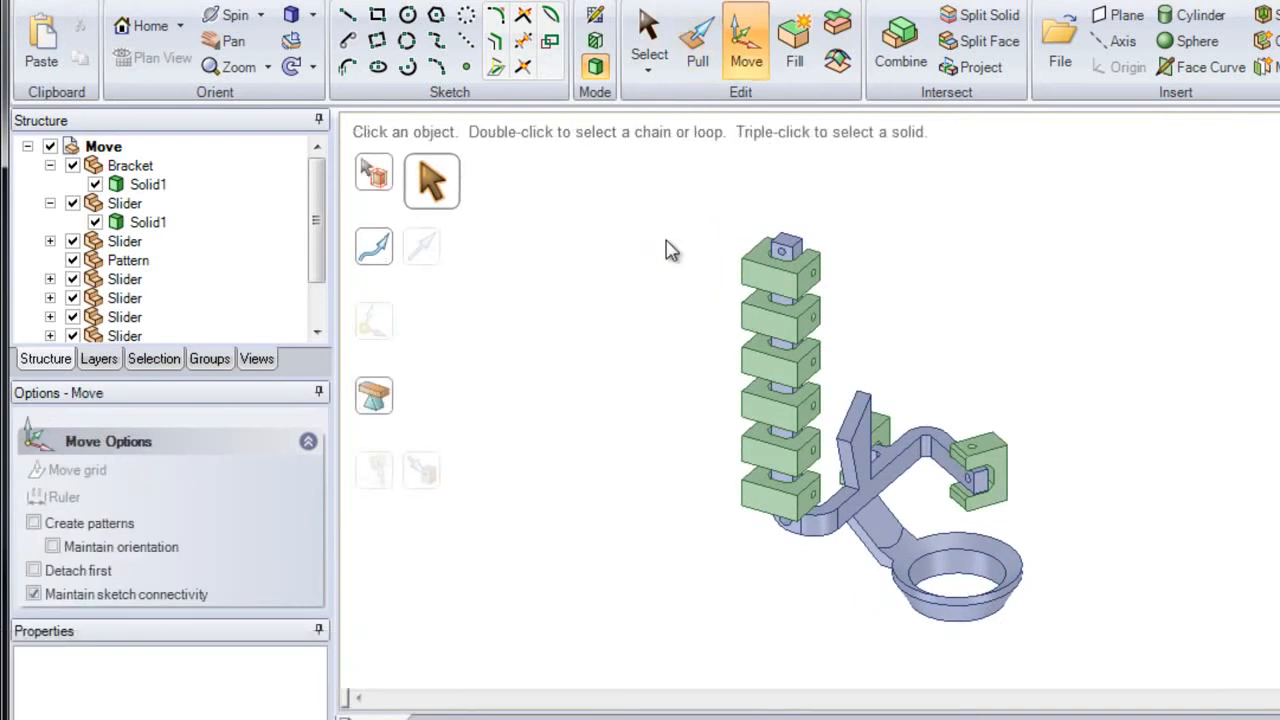